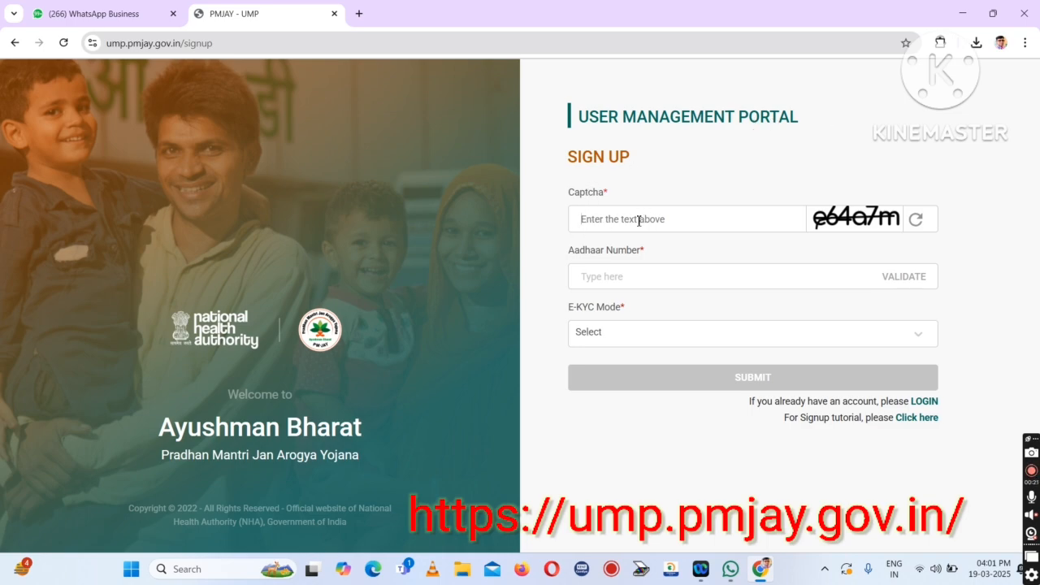
# Step: Enter the first captcha and the Aadhaar number, validate the Aadhaar, then enter the second captcha
pyautogui.click(638, 221)
pyautogui.write('e64a7m')
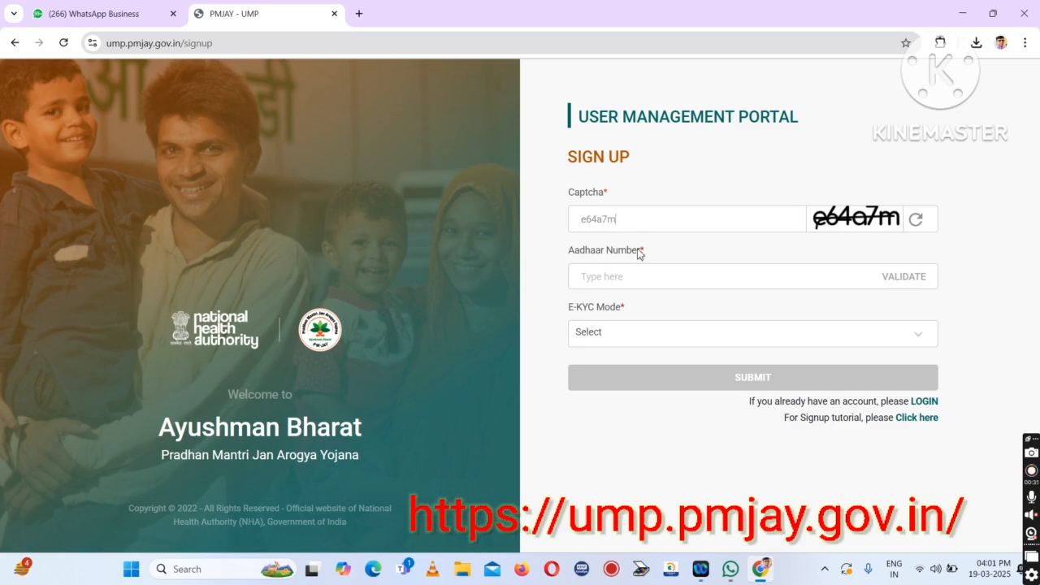
pyautogui.click(617, 278)
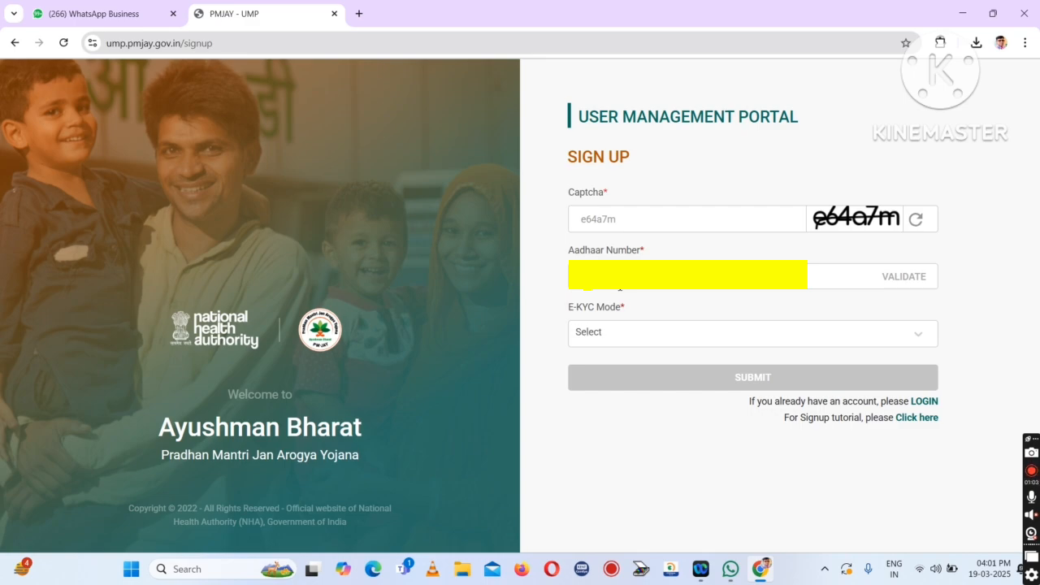
pyautogui.write('*')
pyautogui.click(924, 278)
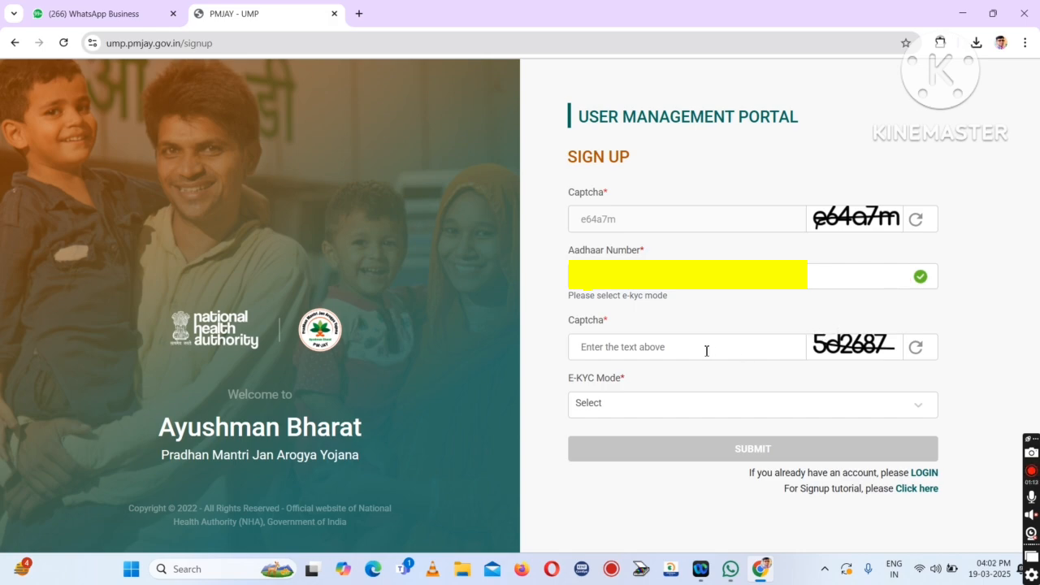
pyautogui.click(648, 347)
pyautogui.write('5d2687')
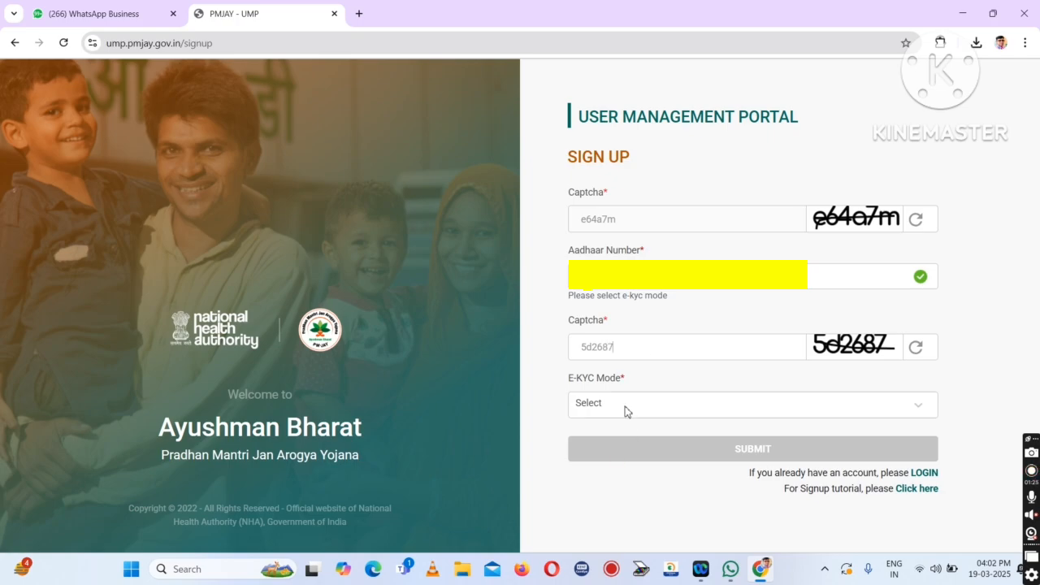
# Step: Select Aadhaar OTP as the e-KYC mode and allow sharing personal information with NHA
pyautogui.click(625, 411)
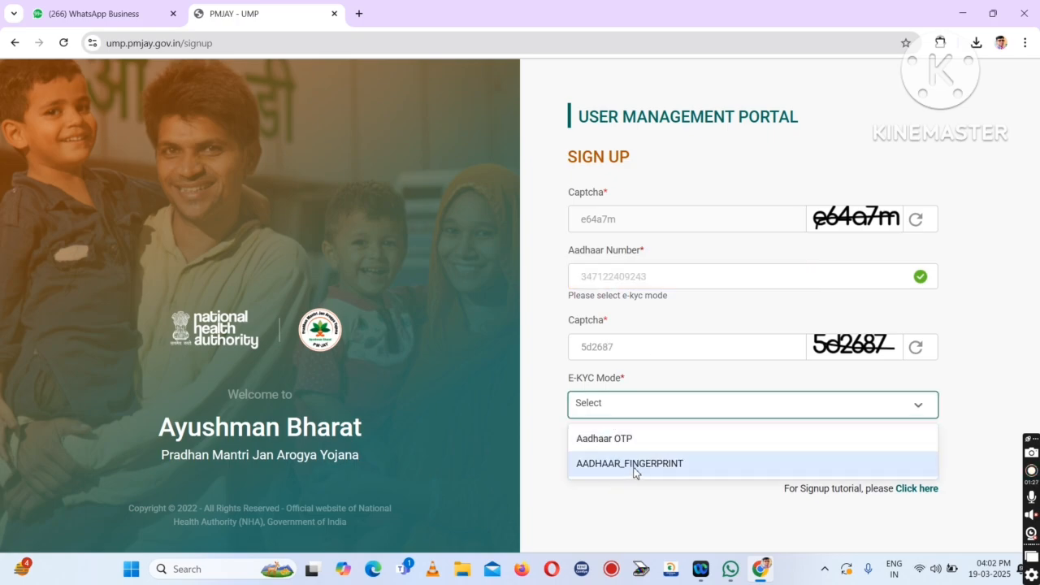
pyautogui.click(609, 447)
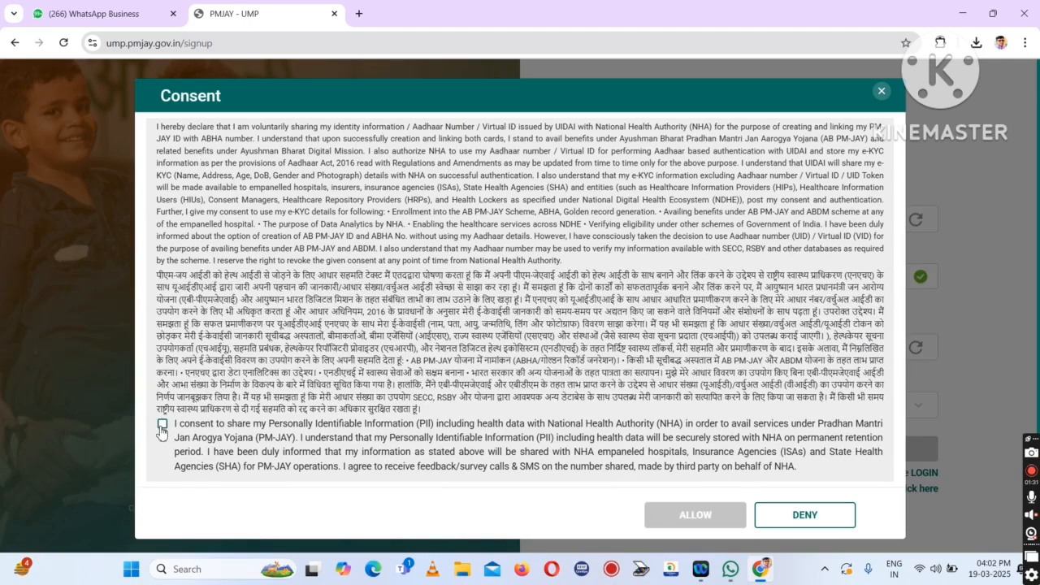
pyautogui.click(161, 424)
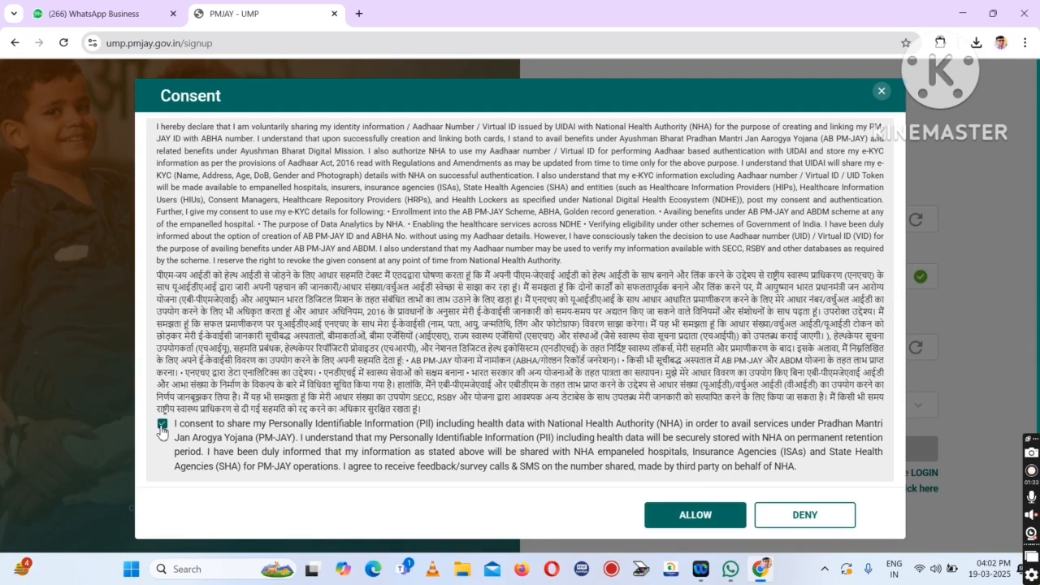
pyautogui.click(672, 516)
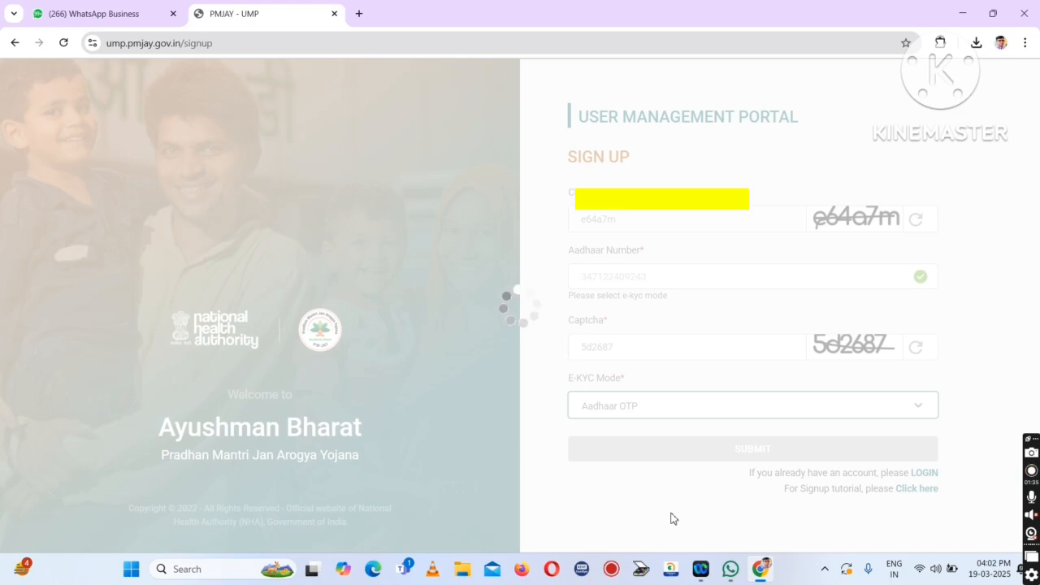
# Step: Enter the new captcha and the received Aadhaar OTP to complete sign-up
pyautogui.scroll(-1, 694, 437)
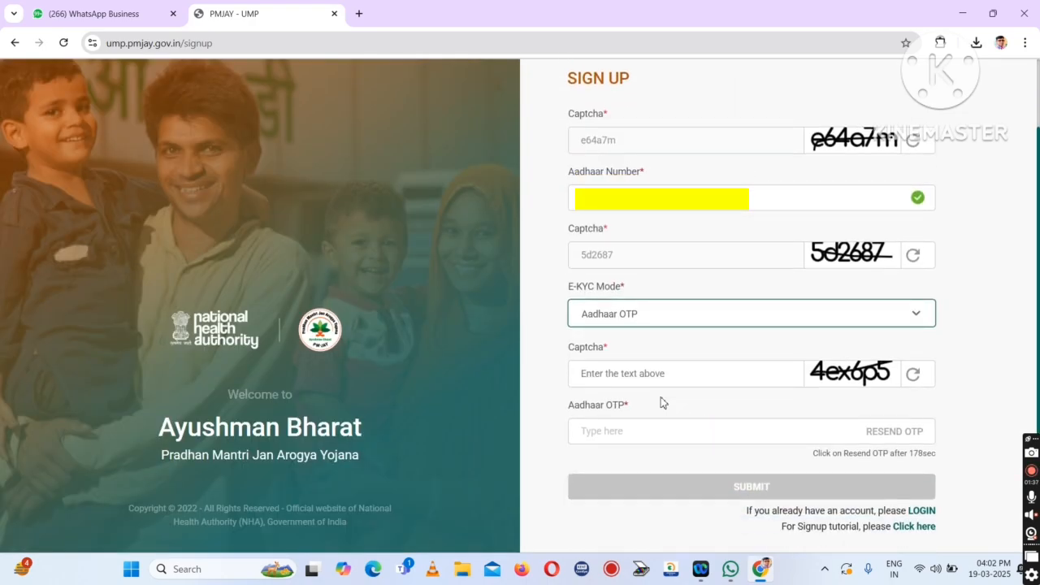
pyautogui.click(622, 374)
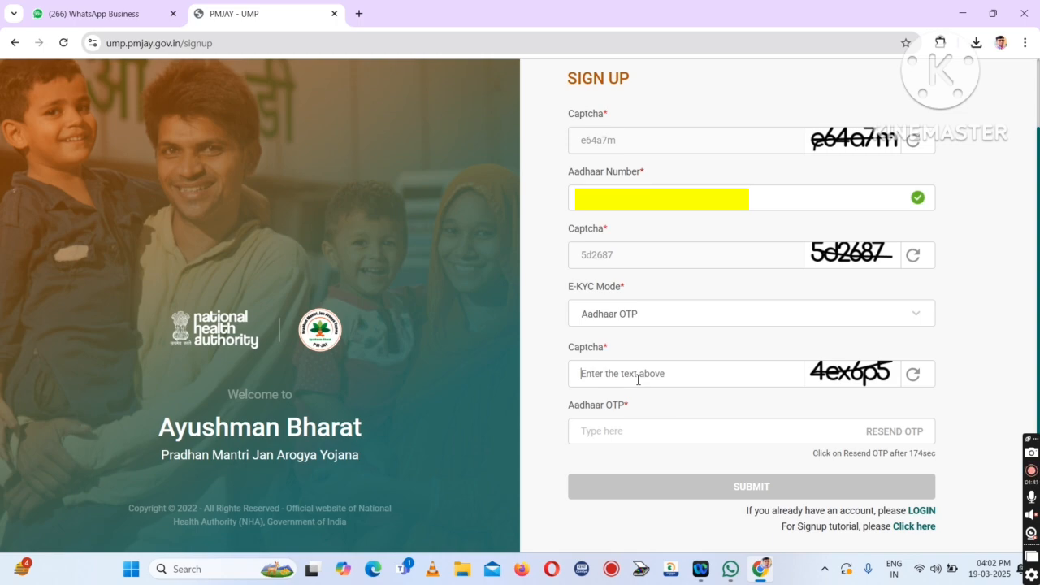
pyautogui.write('4ex6p5')
pyautogui.click(630, 436)
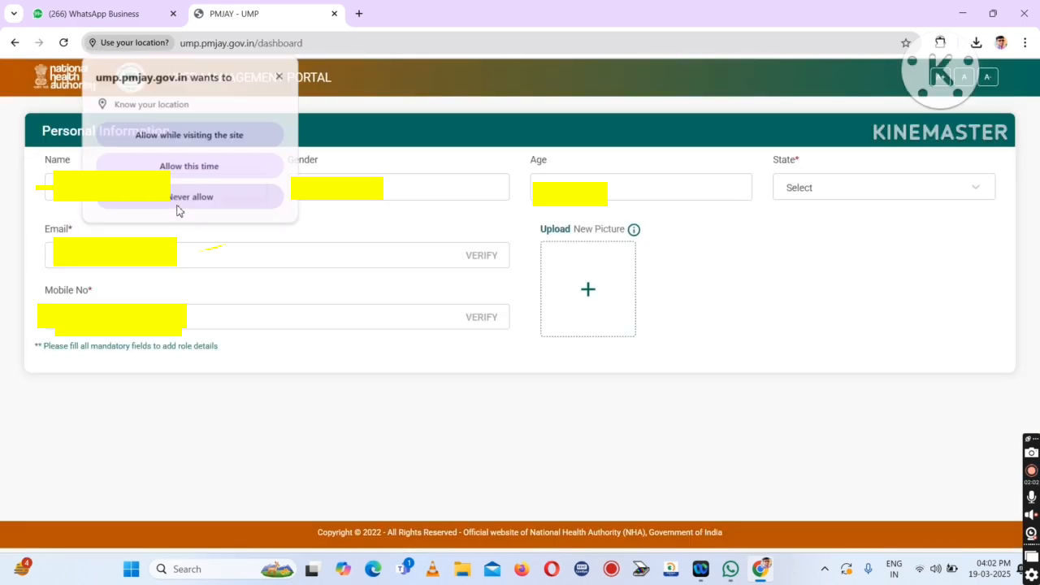
# Step: Allow location access, set State to ODISHA, and start correcting the Email field
pyautogui.click(199, 137)
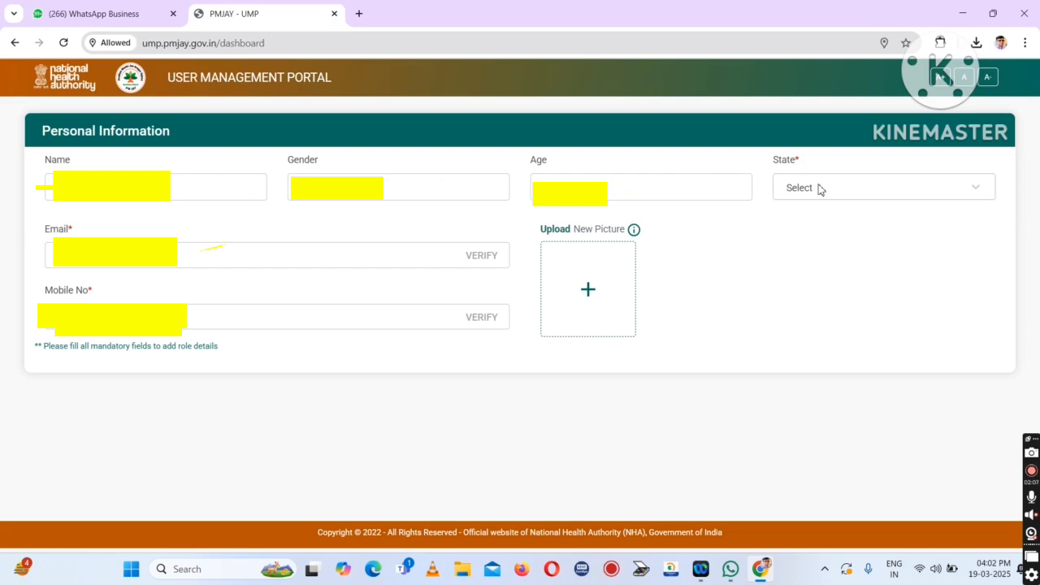
pyautogui.click(857, 195)
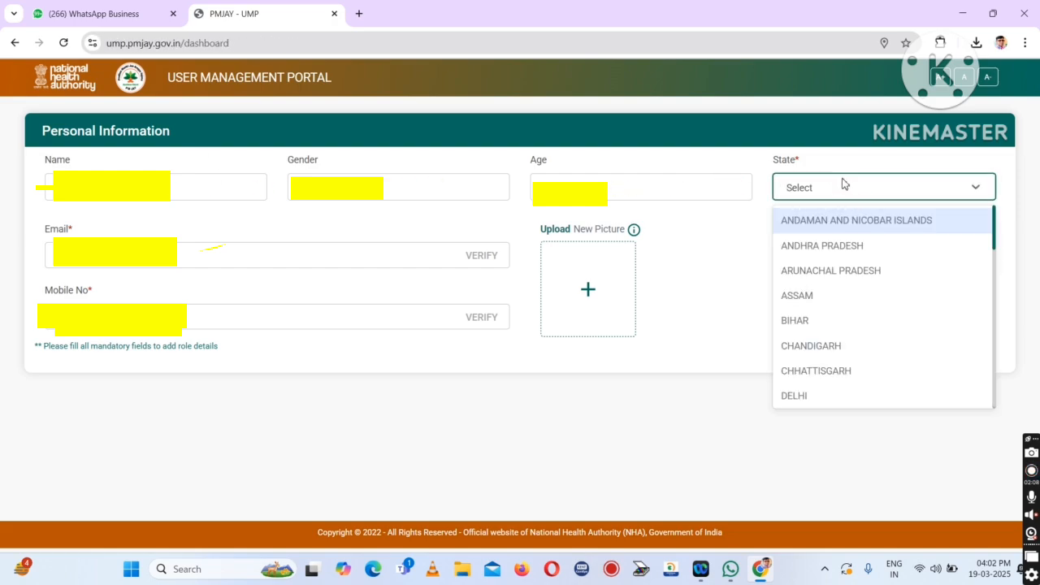
pyautogui.write('o')
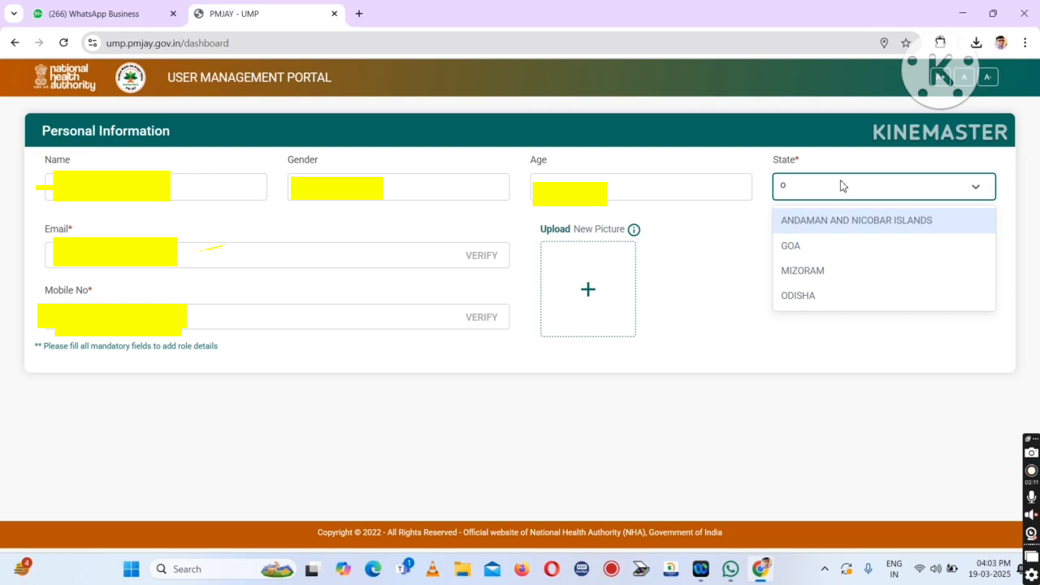
pyautogui.click(821, 296)
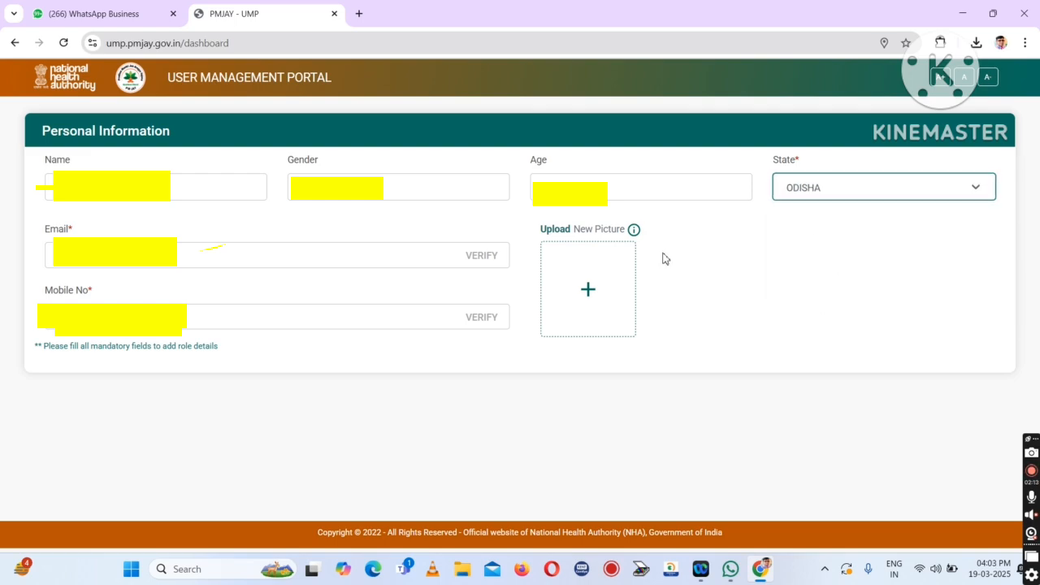
pyautogui.click(173, 259)
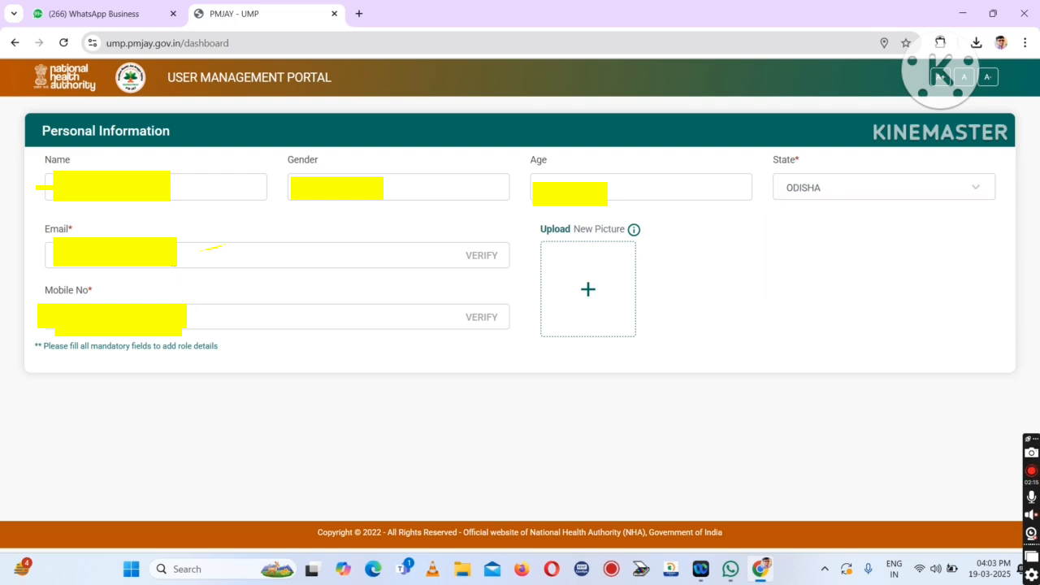
pyautogui.write('s')
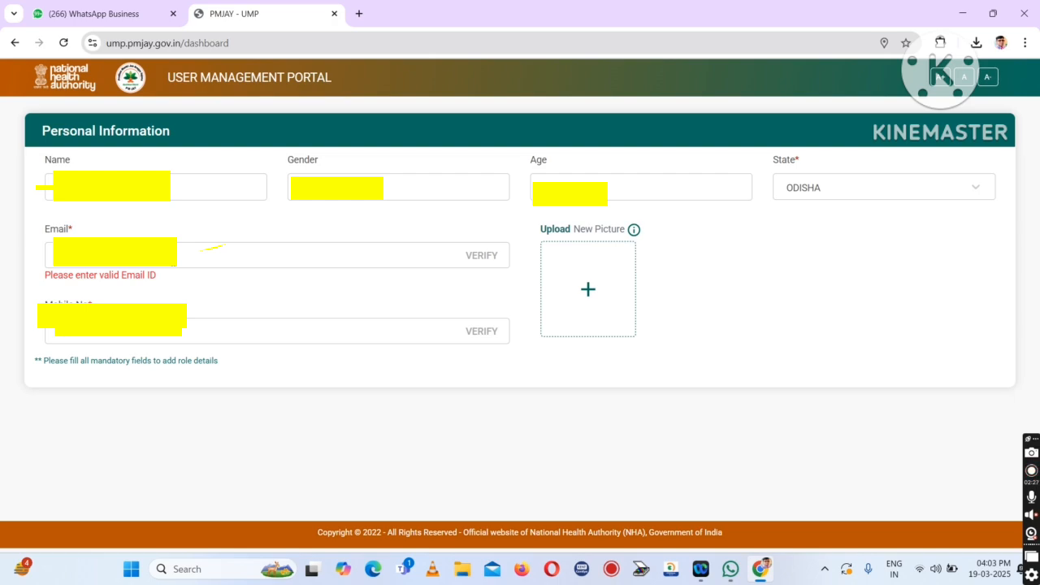
# Step: Complete the email and mobile number, sending a verification for each
pyautogui.write('om')
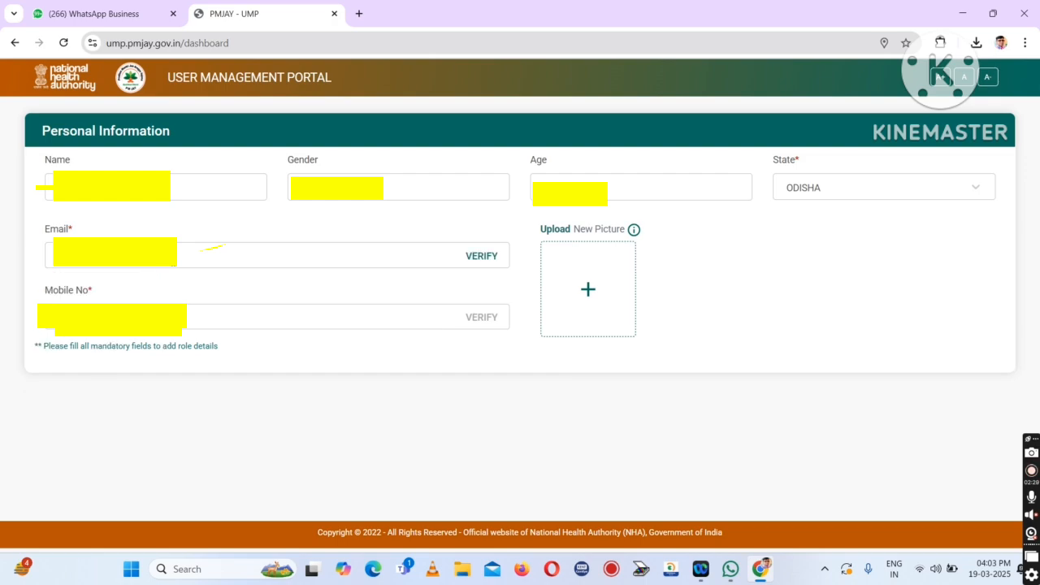
pyautogui.click(478, 257)
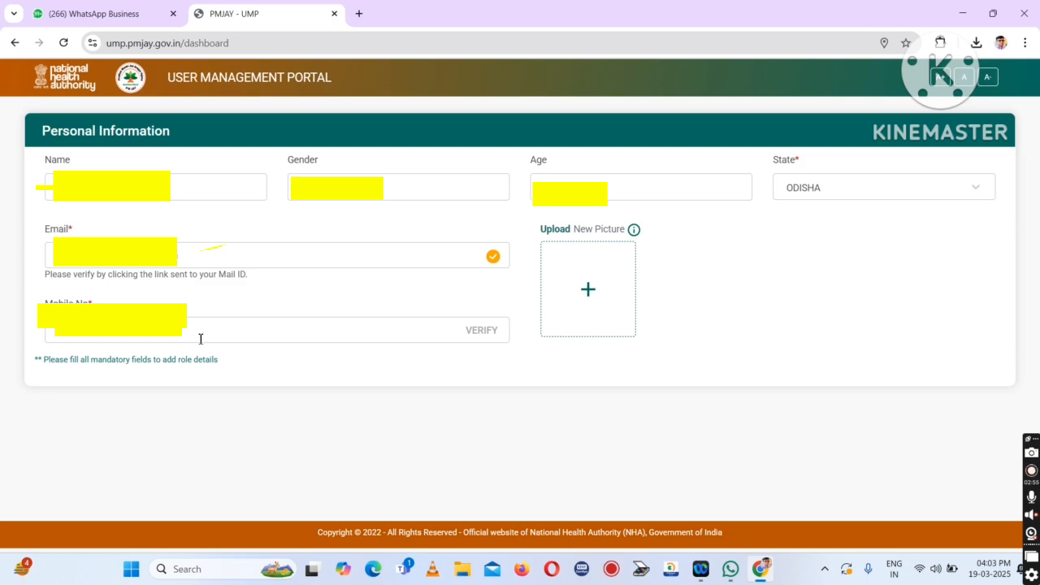
pyautogui.write('0')
pyautogui.click(481, 332)
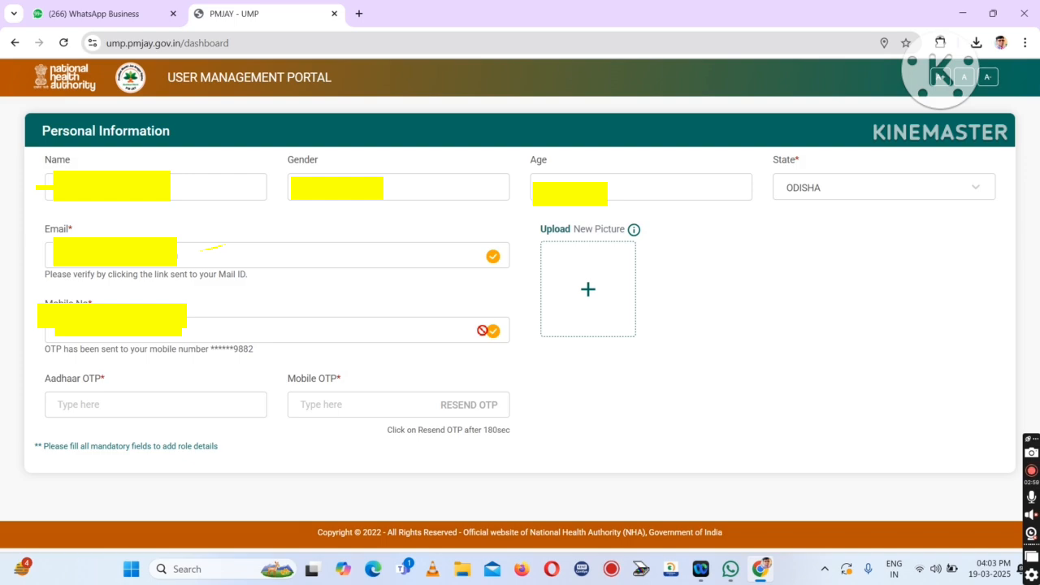
# Step: Enter the received Mobile OTP and Aadhaar OTP so both are verified
pyautogui.click(126, 409)
pyautogui.click(324, 404)
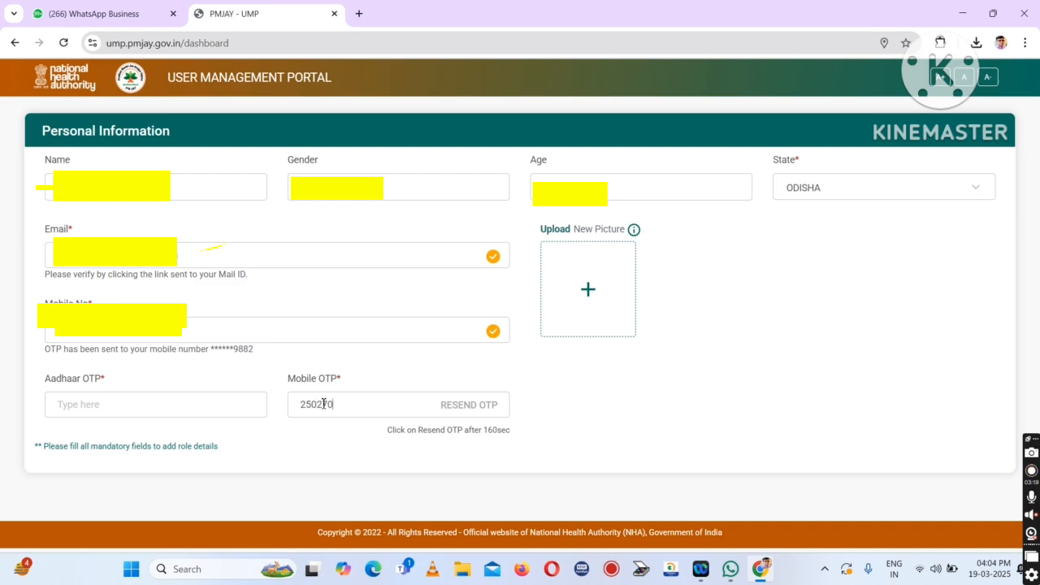
pyautogui.click(71, 402)
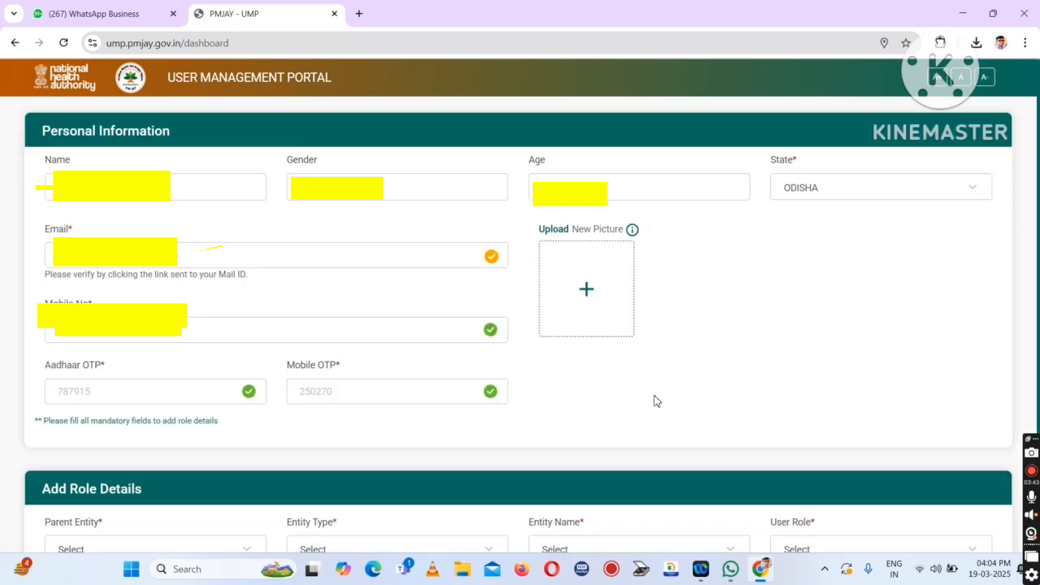
# Step: Upload the downloaded image as the new user's profile picture
pyautogui.click(586, 290)
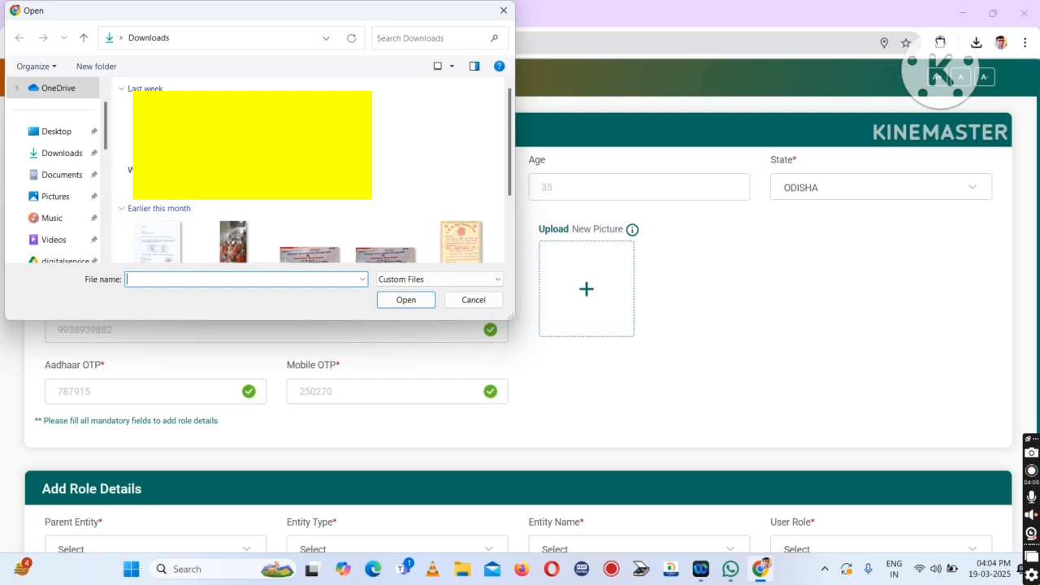
pyautogui.doubleClick(165, 160)
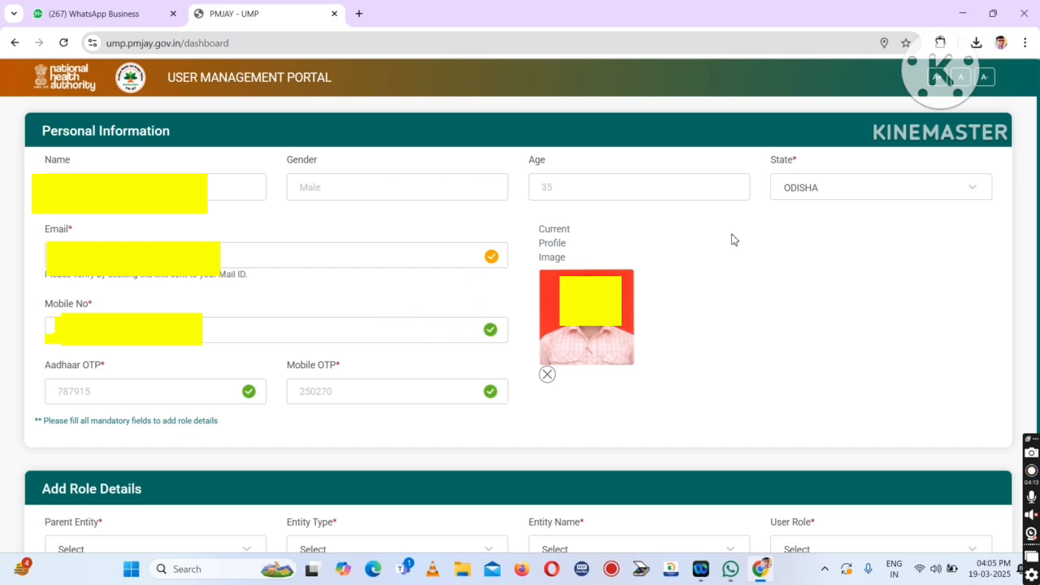
# Step: Filter the Parent Entity list with 'od' and select SHA Odisha
pyautogui.scroll(-2, 441, 365)
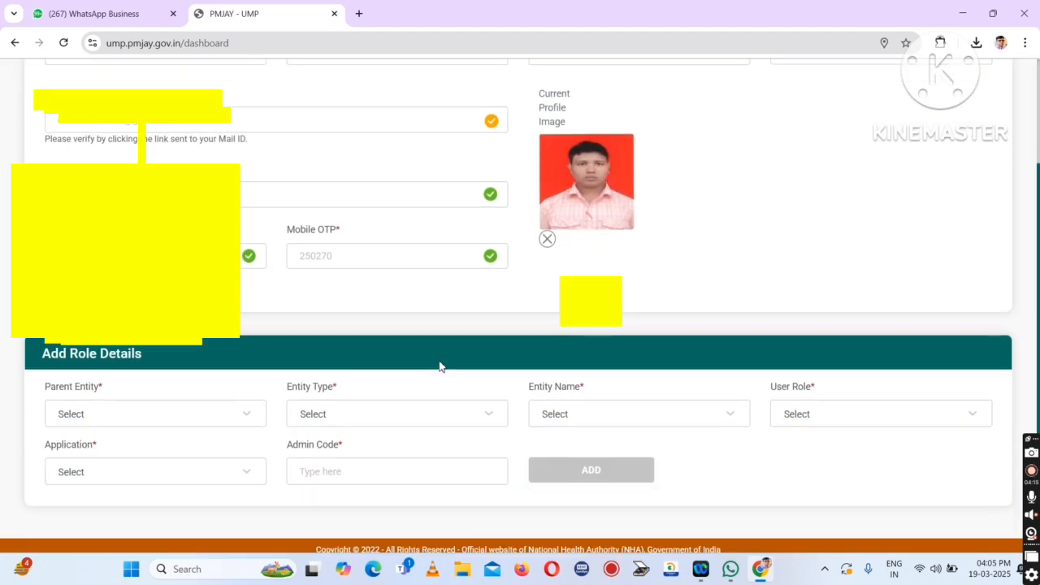
pyautogui.scroll(-1, 440, 367)
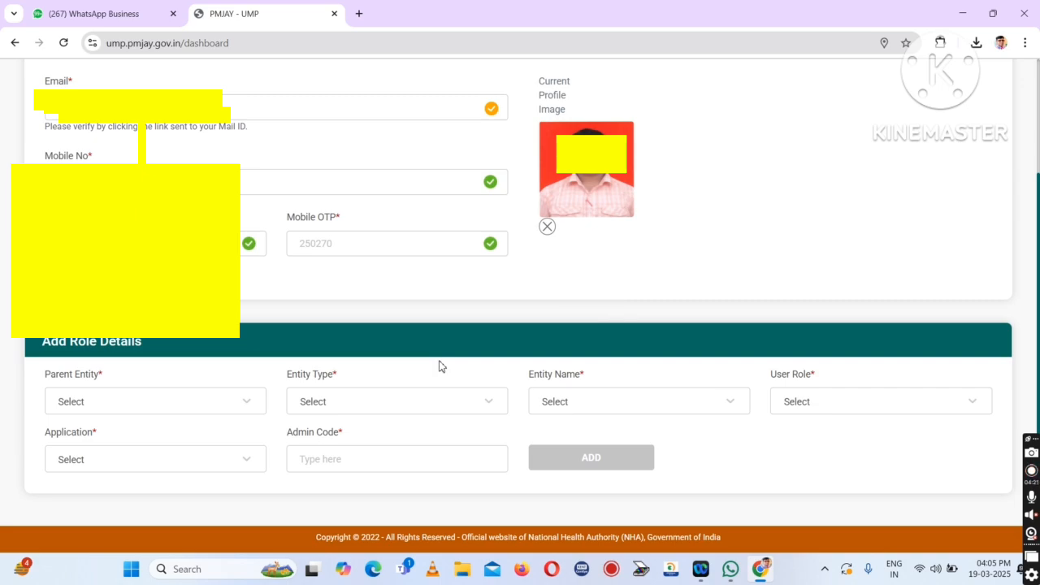
pyautogui.click(136, 402)
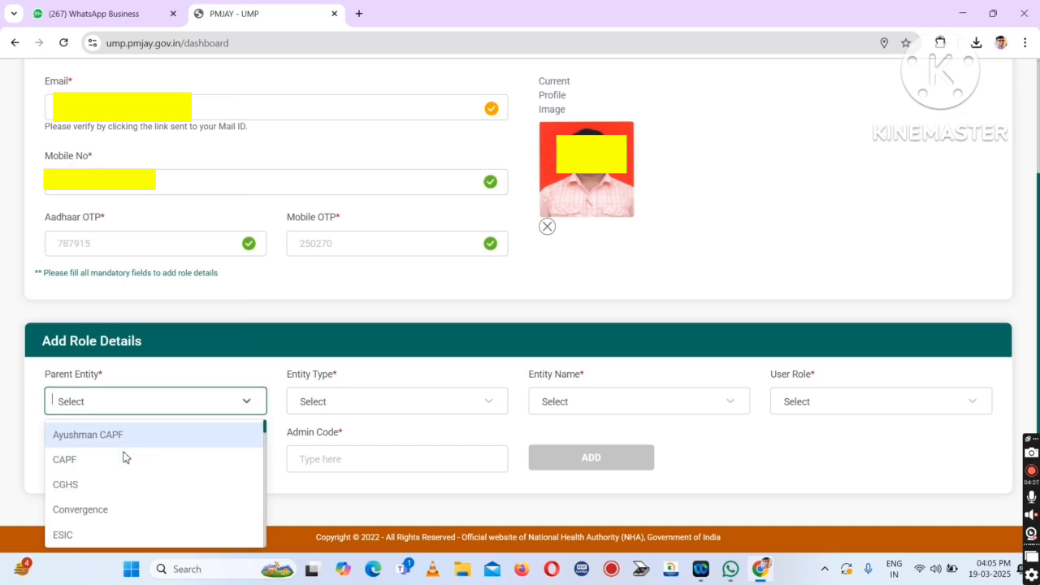
pyautogui.scroll(-3, 170, 465)
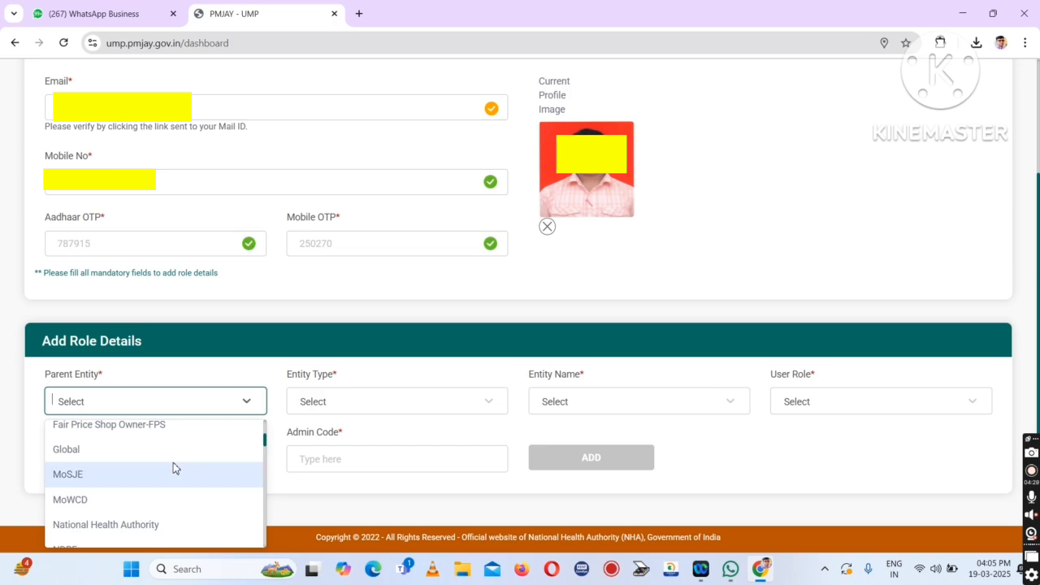
pyautogui.write('sh')
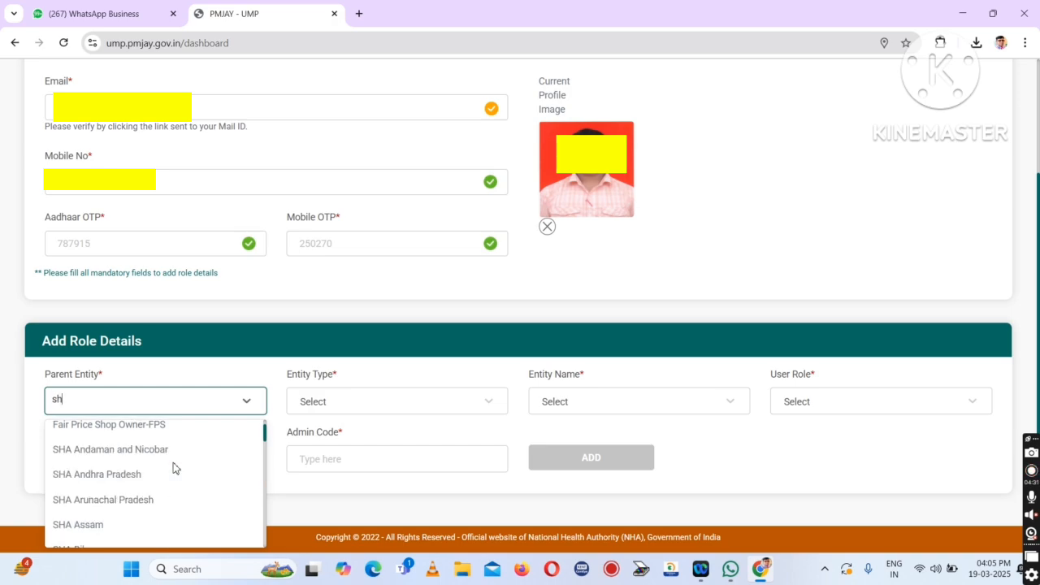
pyautogui.scroll(-5, 176, 463)
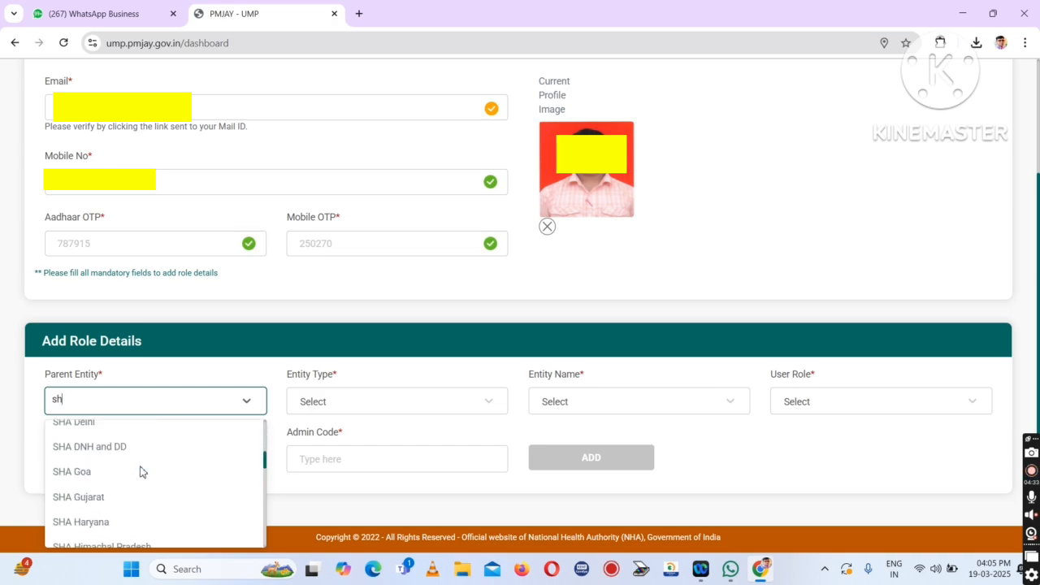
pyautogui.scroll(-2, 126, 483)
pyautogui.scroll(-4, 126, 482)
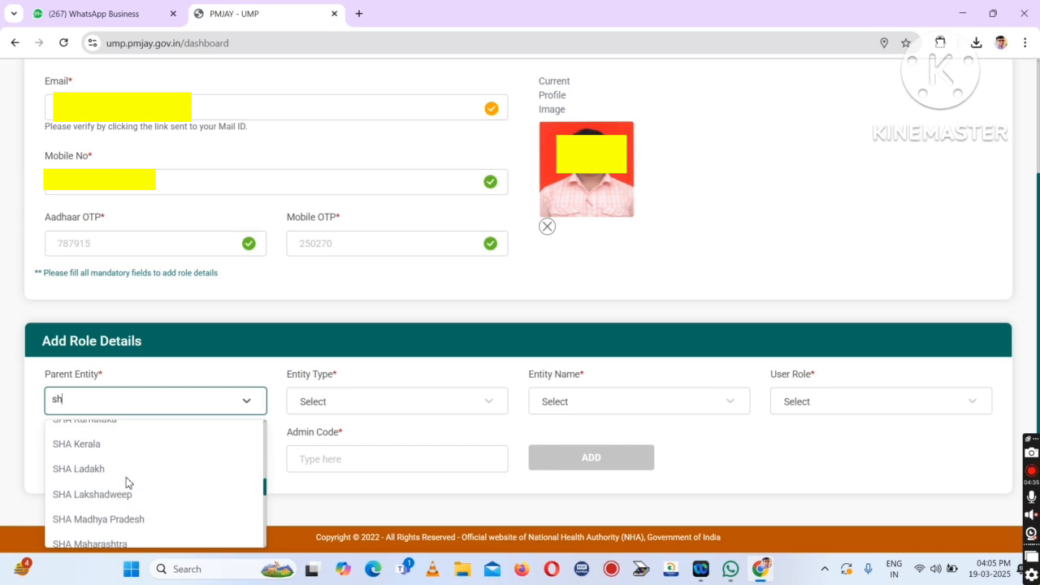
pyautogui.scroll(-9, 126, 483)
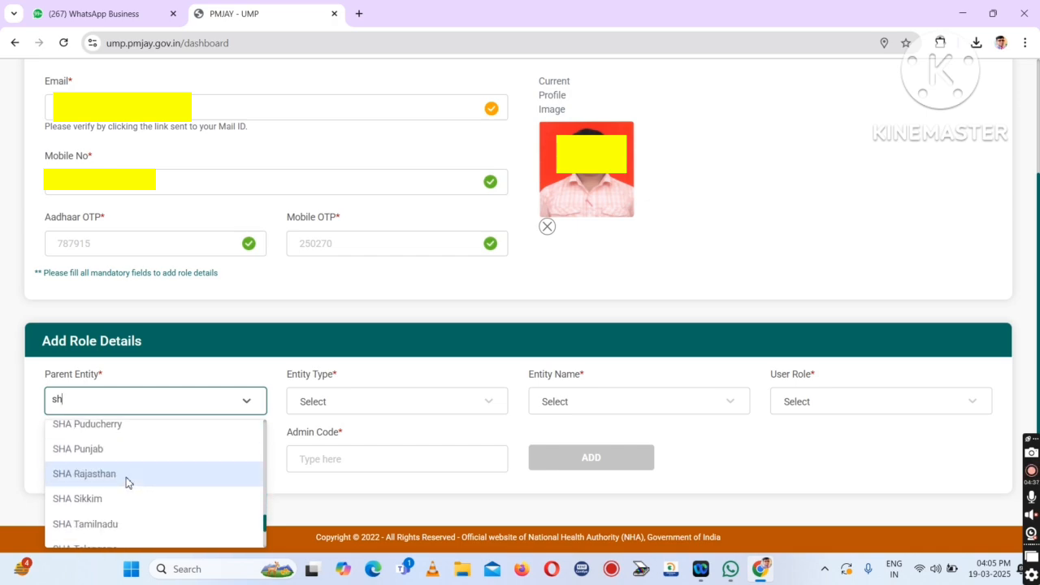
pyautogui.scroll(5, 126, 483)
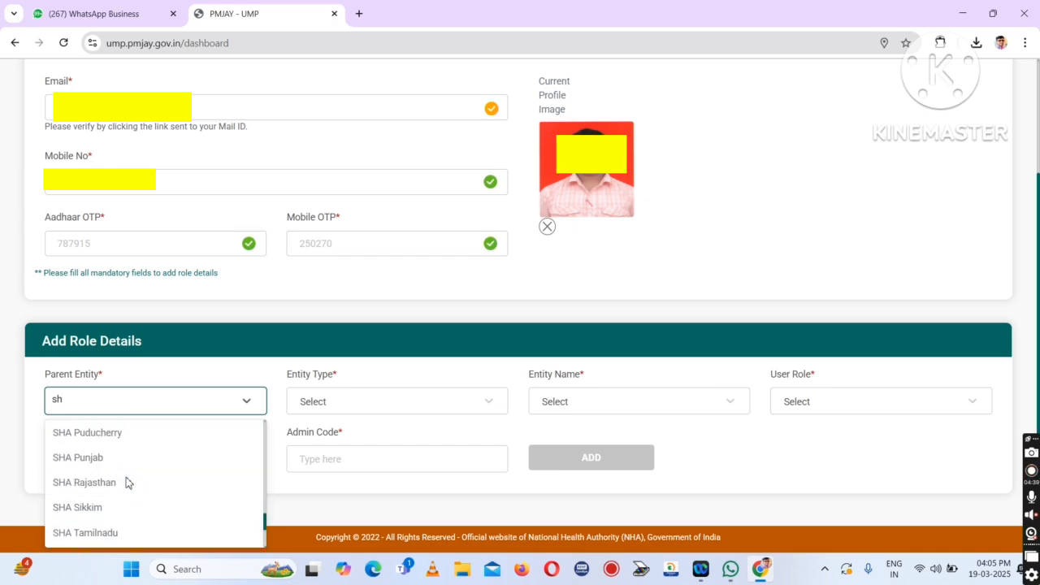
pyautogui.scroll(6, 126, 482)
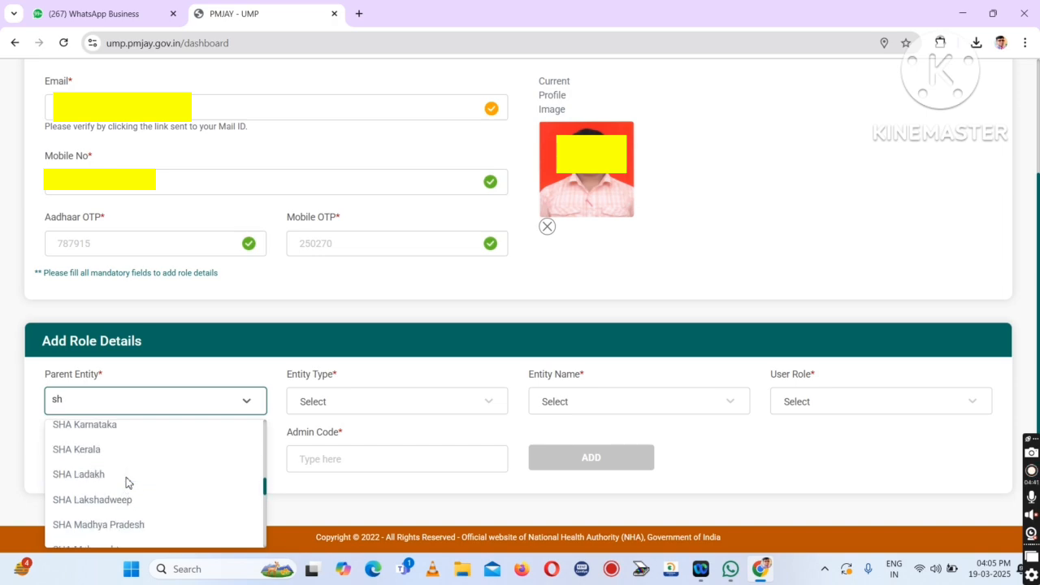
pyautogui.scroll(5, 126, 483)
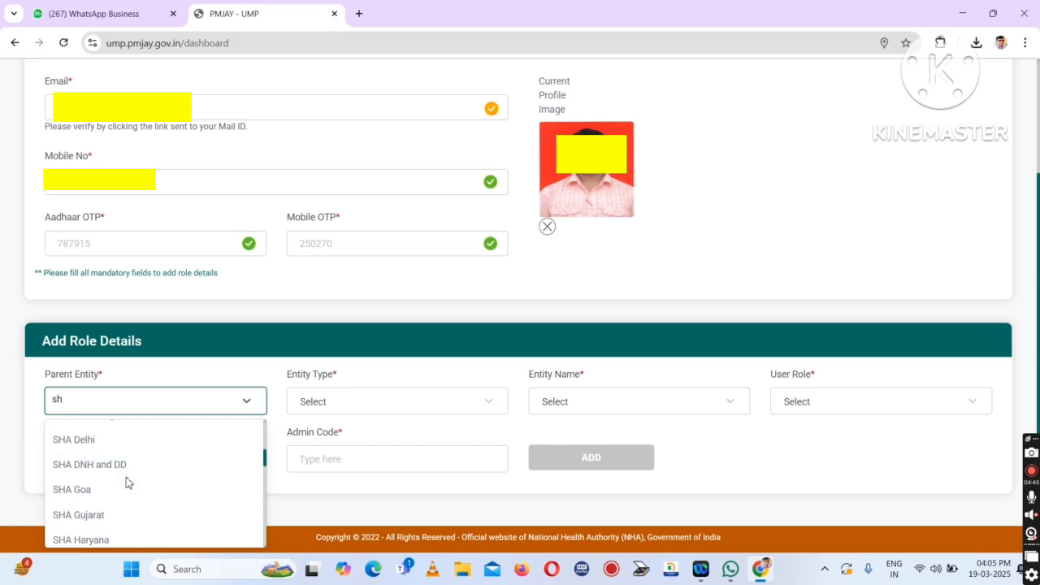
pyautogui.scroll(6, 126, 483)
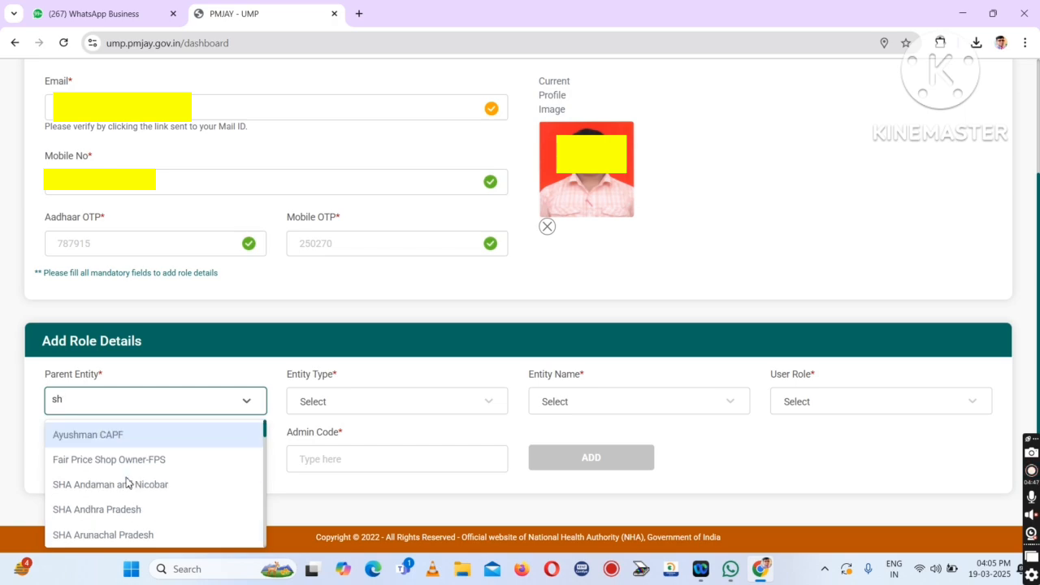
pyautogui.press('BackSpace')
pyautogui.press('BackSpace')
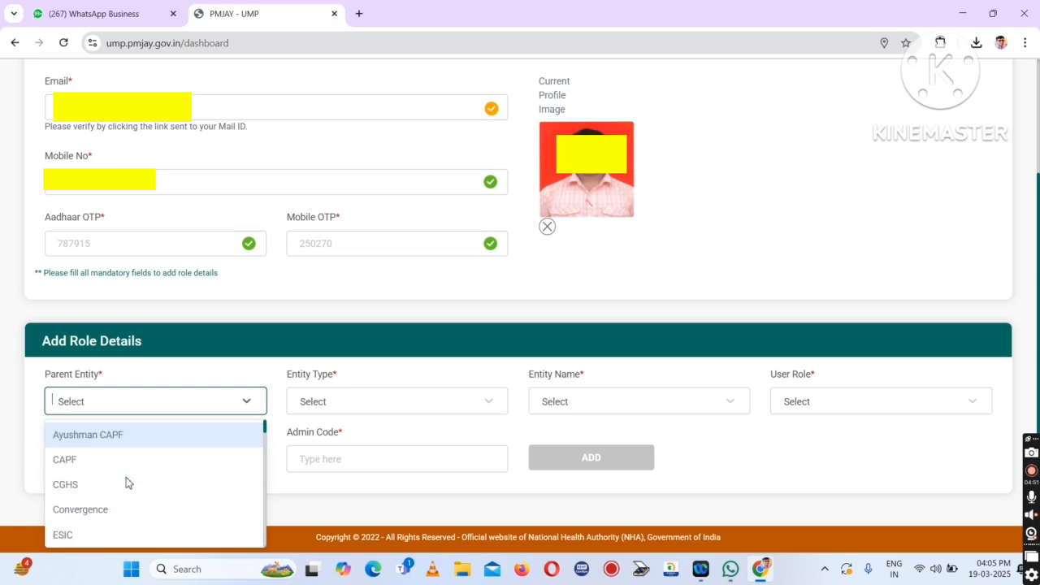
pyautogui.write('od')
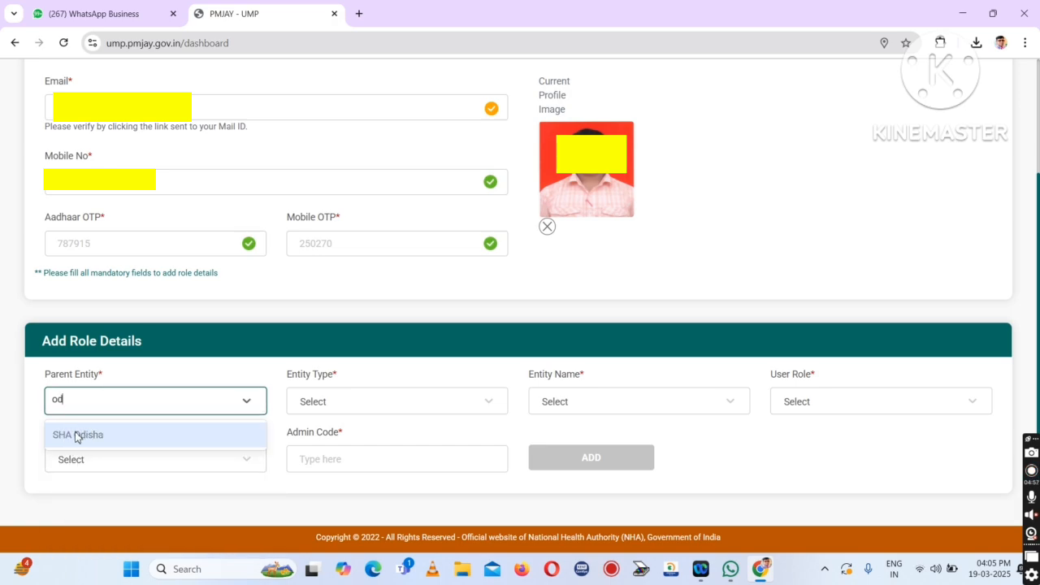
pyautogui.click(98, 435)
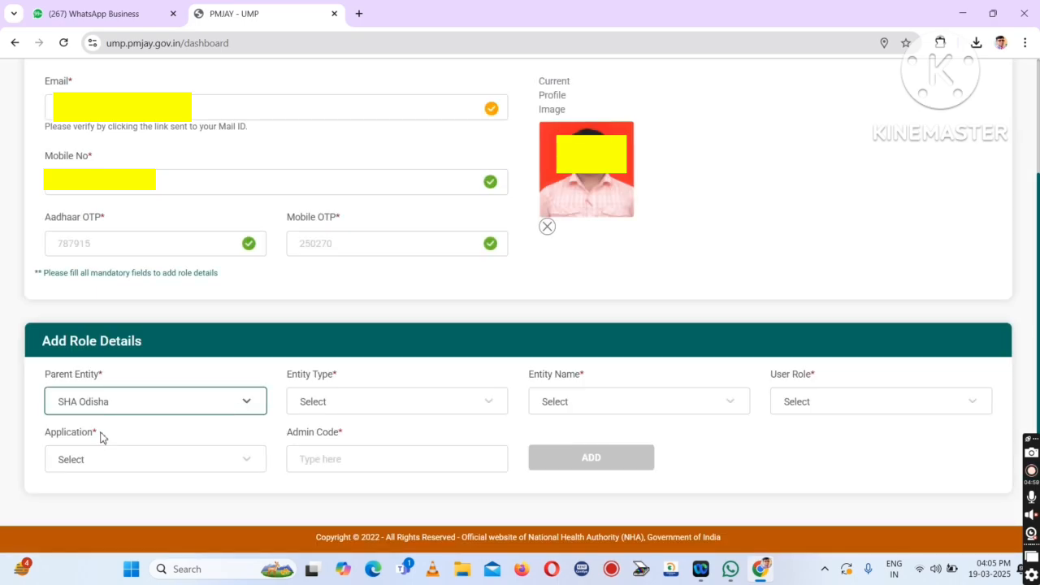
pyautogui.click(353, 407)
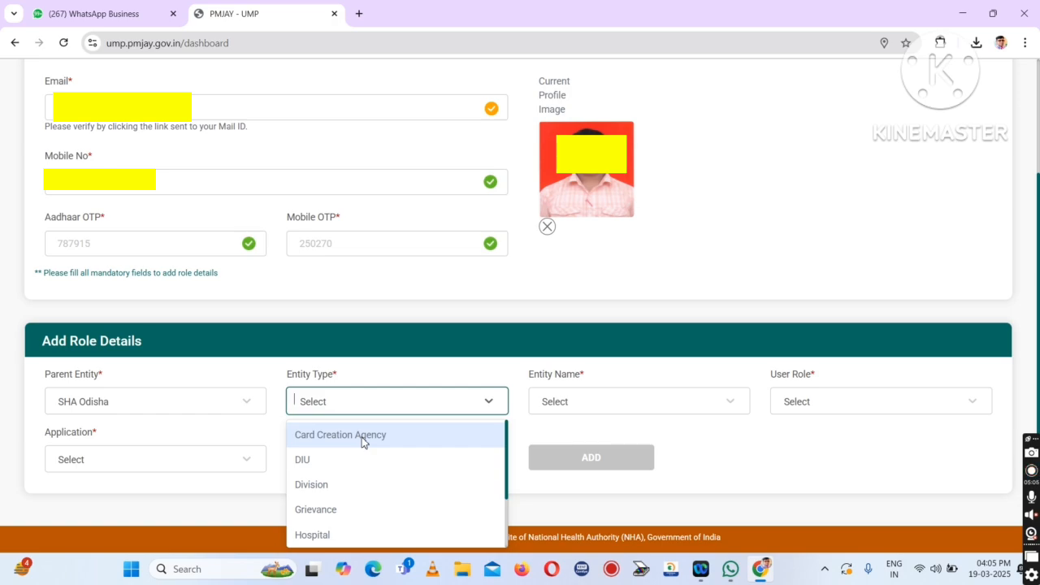
# Step: Set Entity Type to Card Creation Agency and Entity Name to CSC, then fill in the CSC ID
pyautogui.click(362, 442)
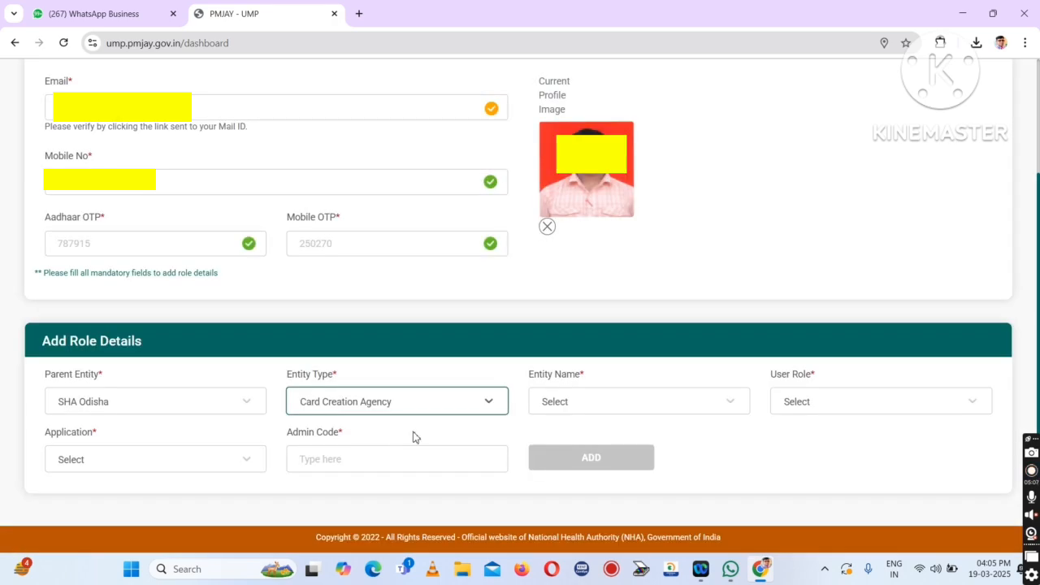
pyautogui.click(570, 402)
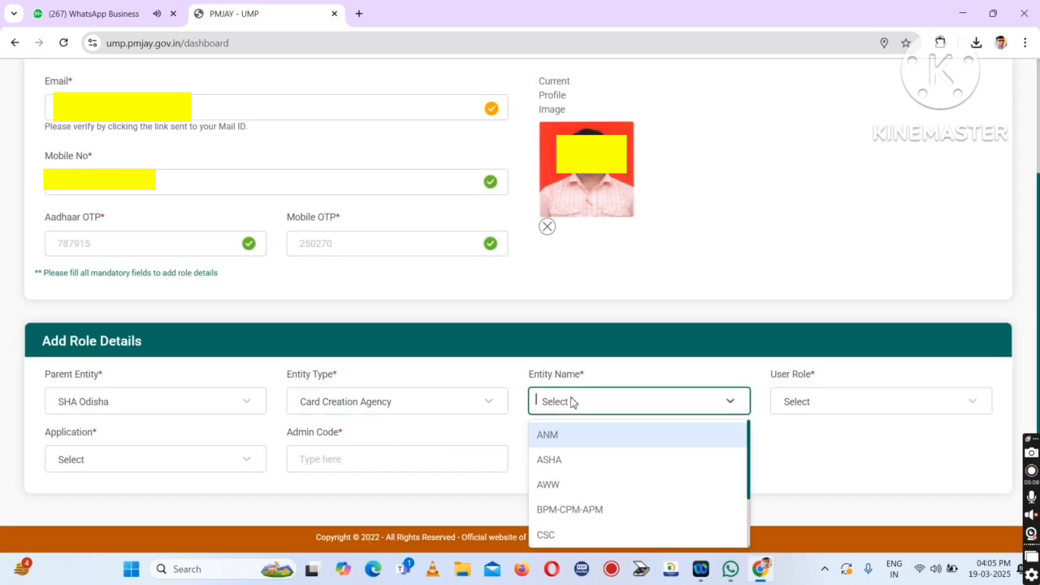
pyautogui.click(564, 536)
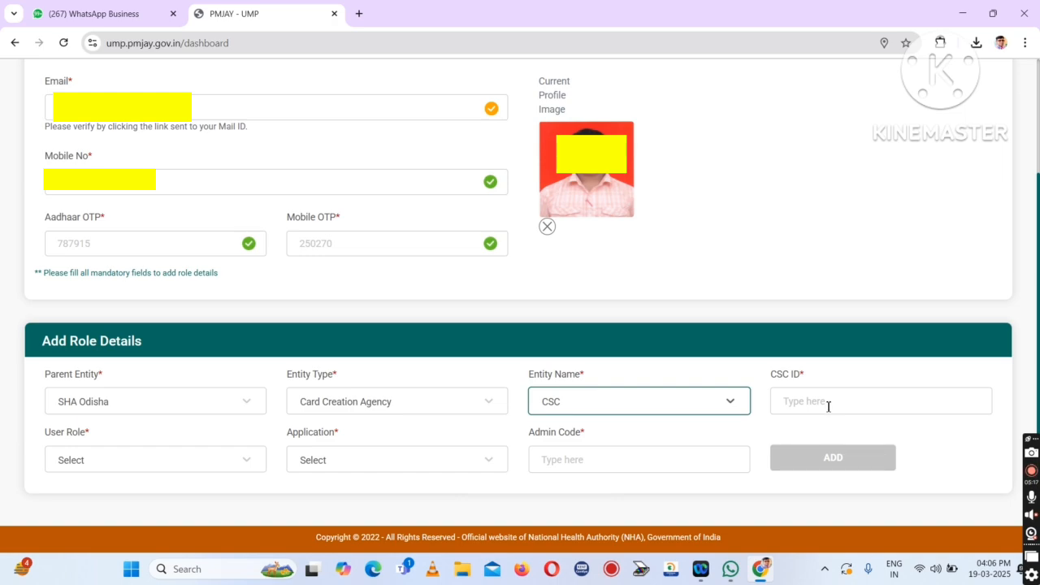
pyautogui.click(829, 406)
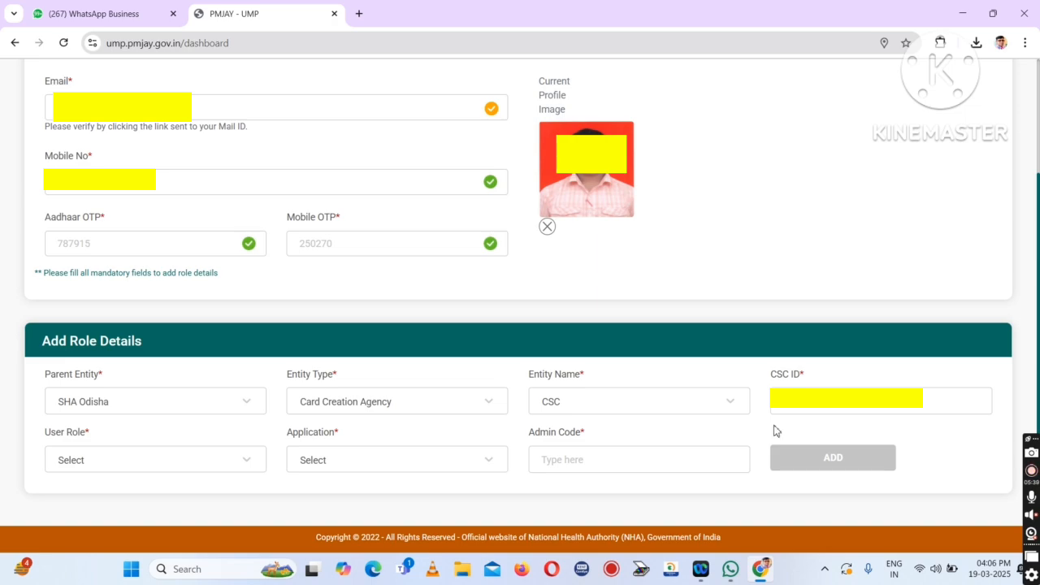
# Step: Set User Role to Operator-BIS and Application to BIS, and enter the admin code
pyautogui.click(123, 460)
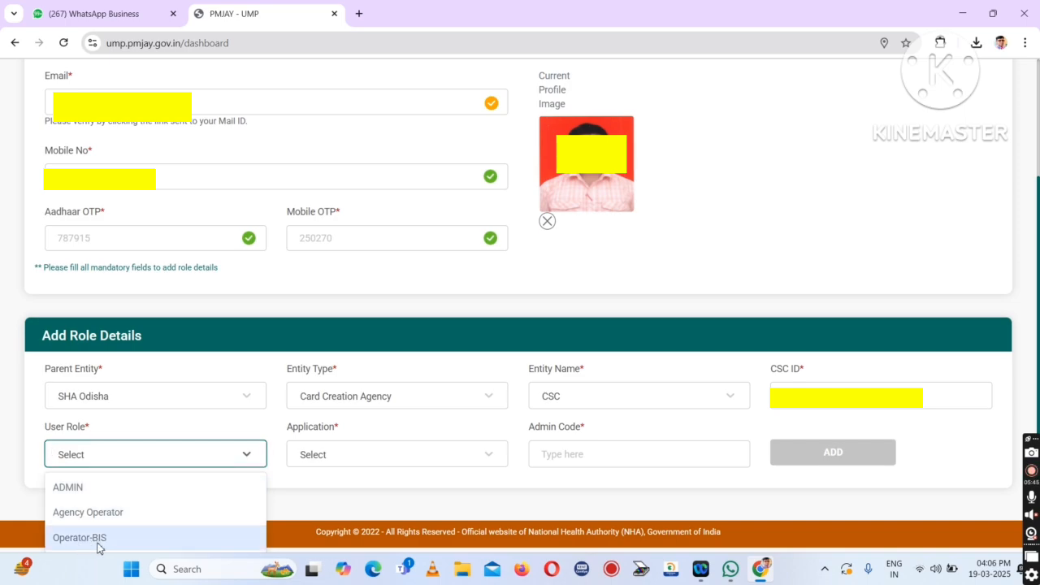
pyautogui.click(99, 545)
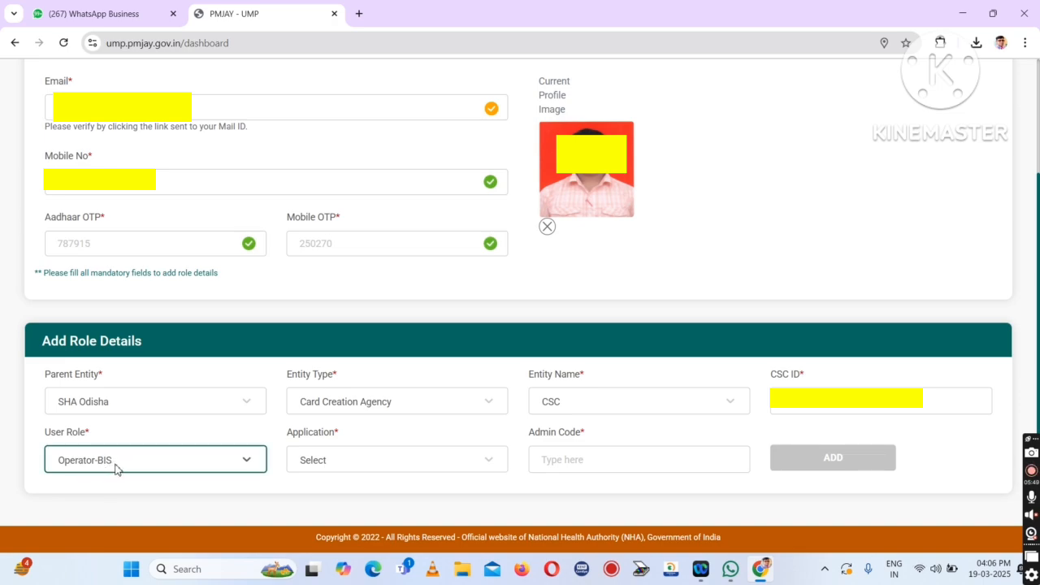
pyautogui.click(362, 460)
pyautogui.click(315, 497)
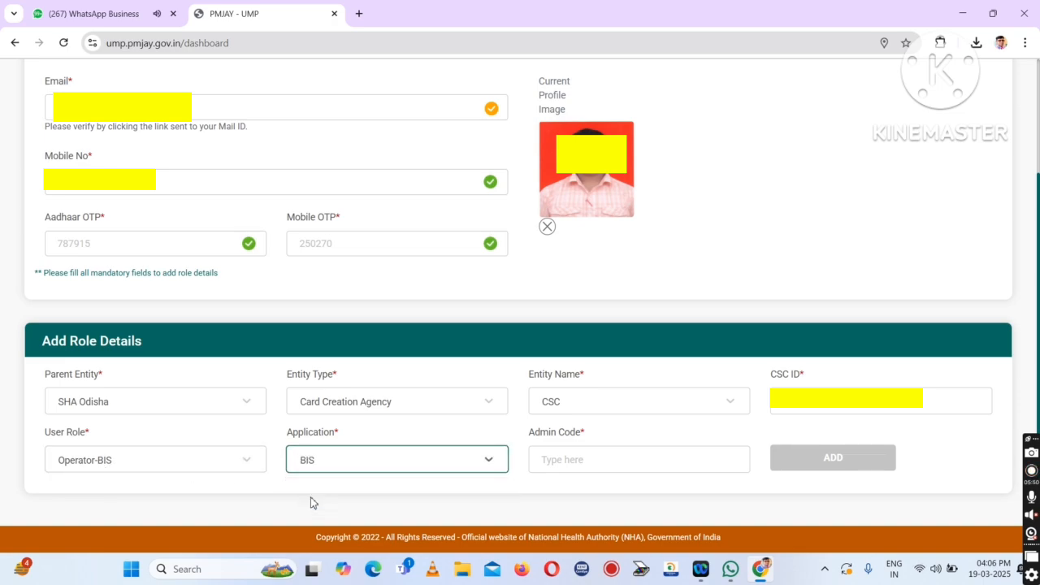
pyautogui.click(598, 460)
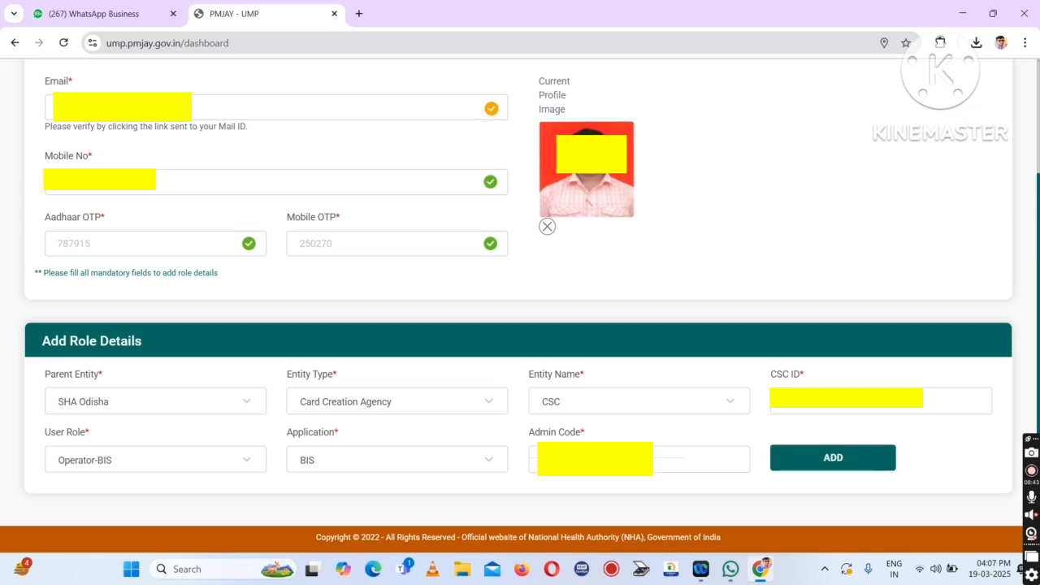
# Step: Add the SHA Odisha CSC Operator-BIS role and scroll down to the empty User Credentials section
pyautogui.click(841, 458)
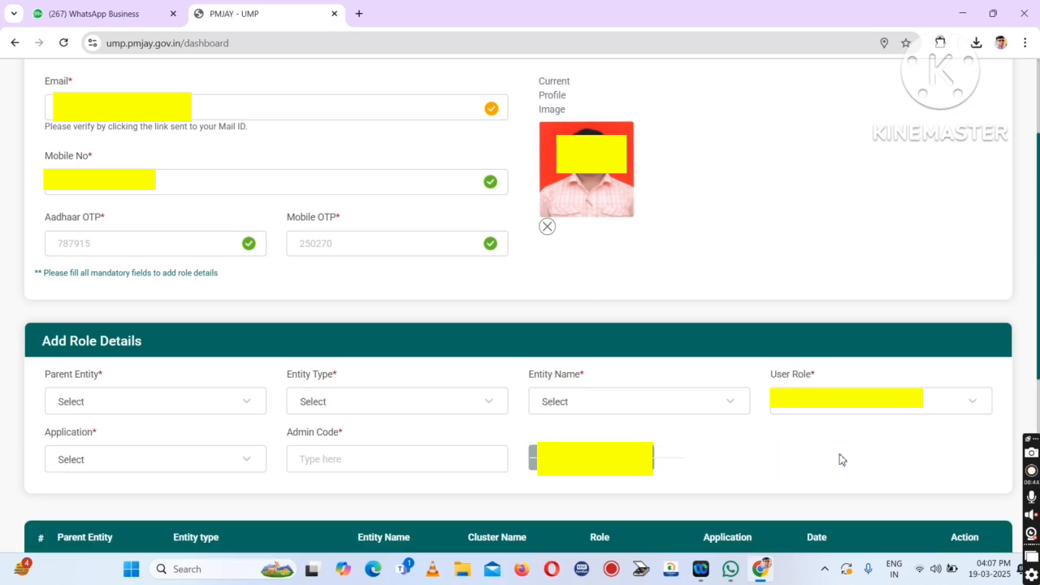
pyautogui.scroll(-3, 842, 460)
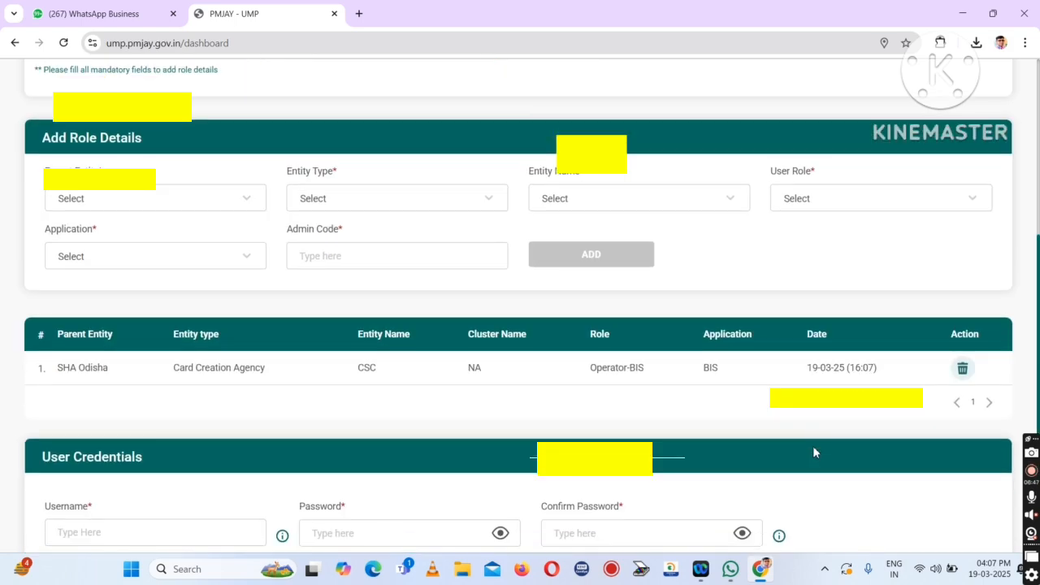
pyautogui.scroll(-1, 454, 389)
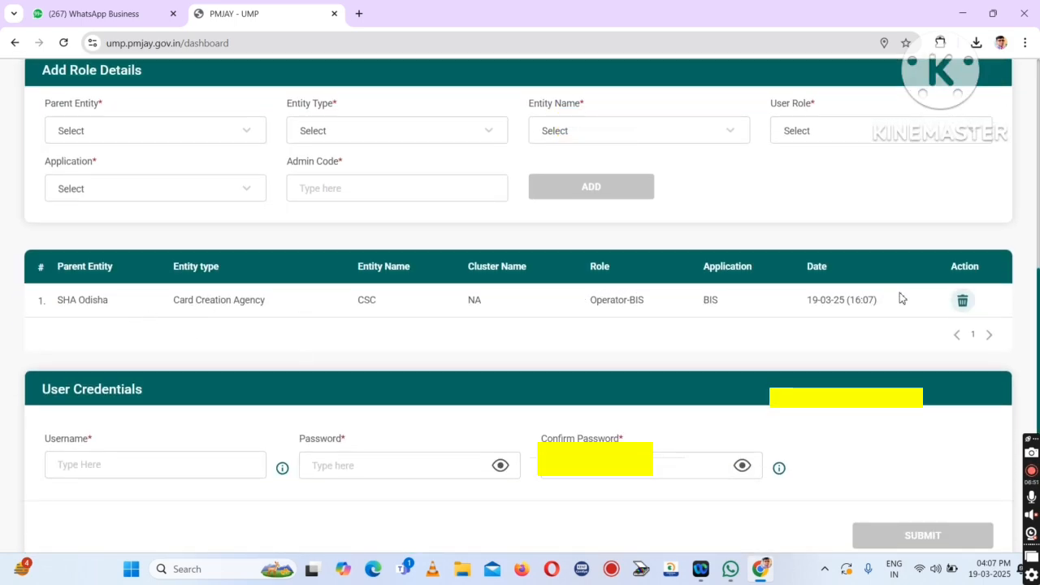
pyautogui.scroll(-2, 635, 367)
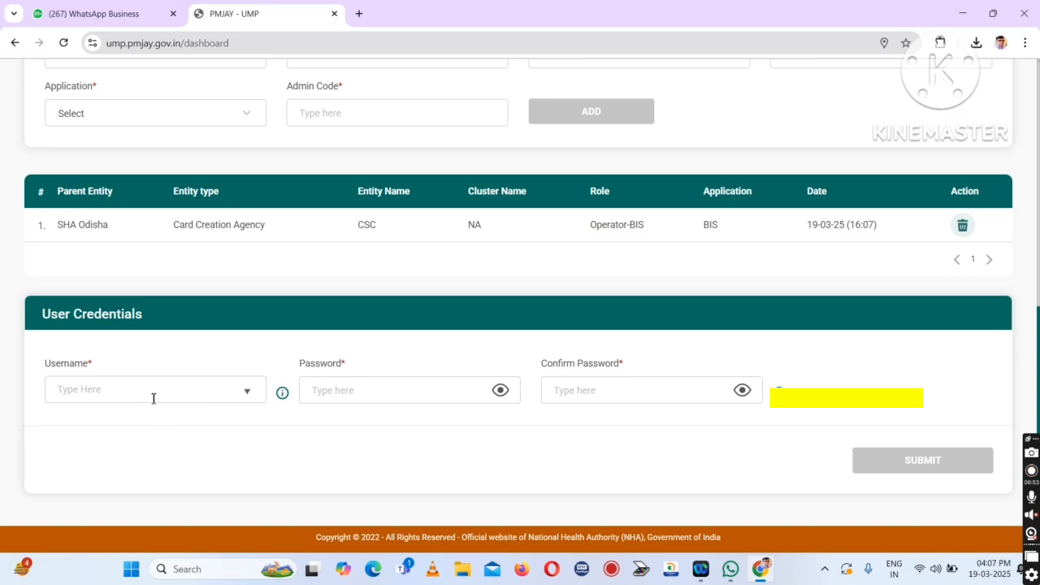
pyautogui.click(102, 390)
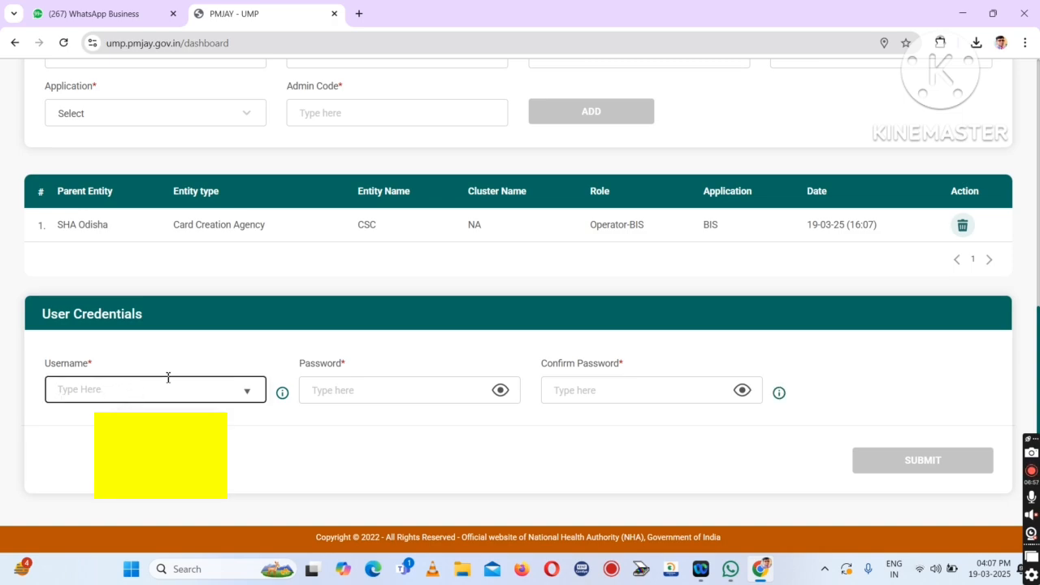
pyautogui.click(182, 352)
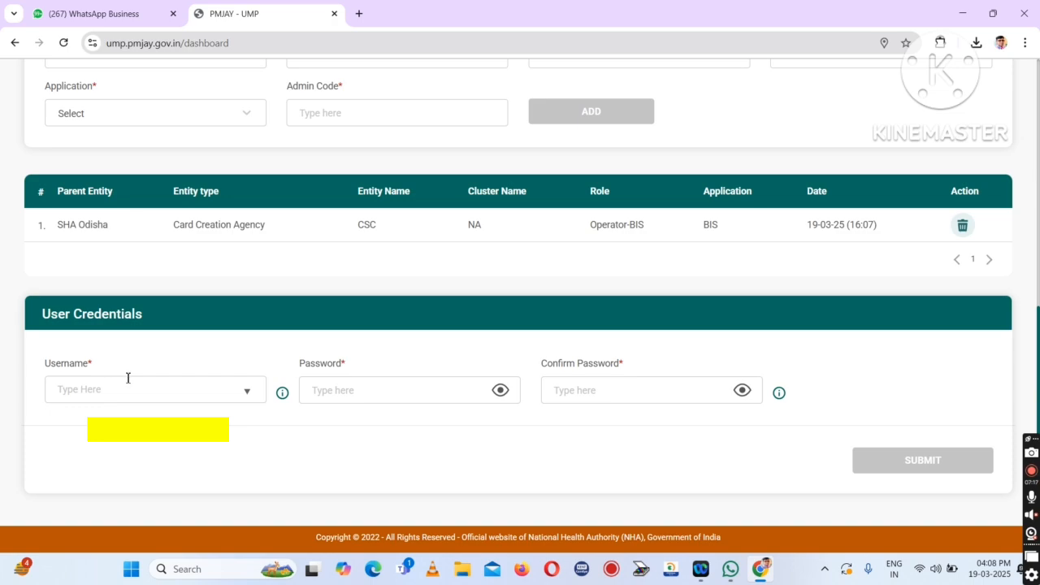
# Step: Enter a username made of capital letter A followed by the CSC ID digits
pyautogui.click(125, 391)
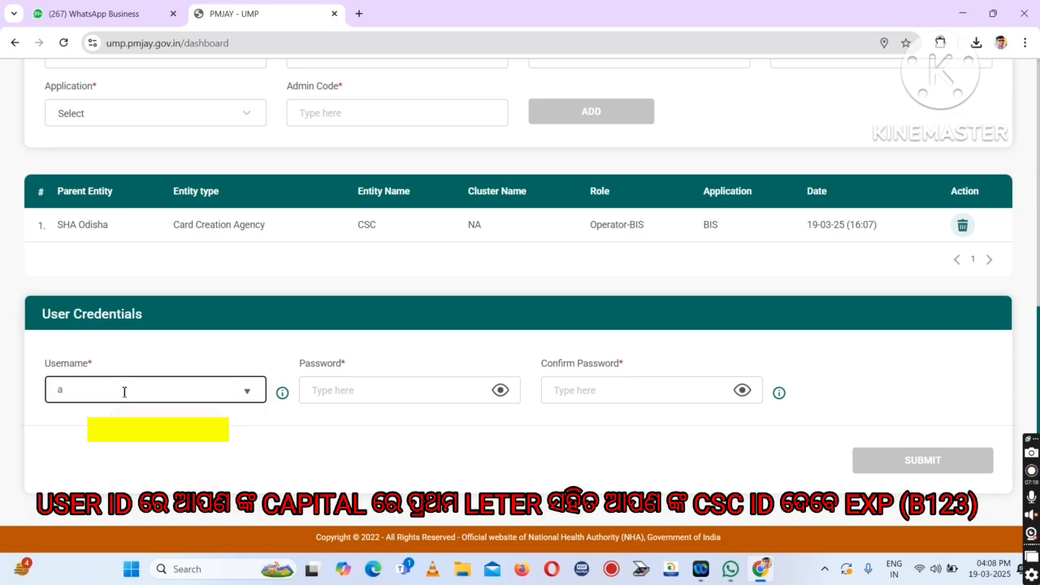
pyautogui.press('BackSpace')
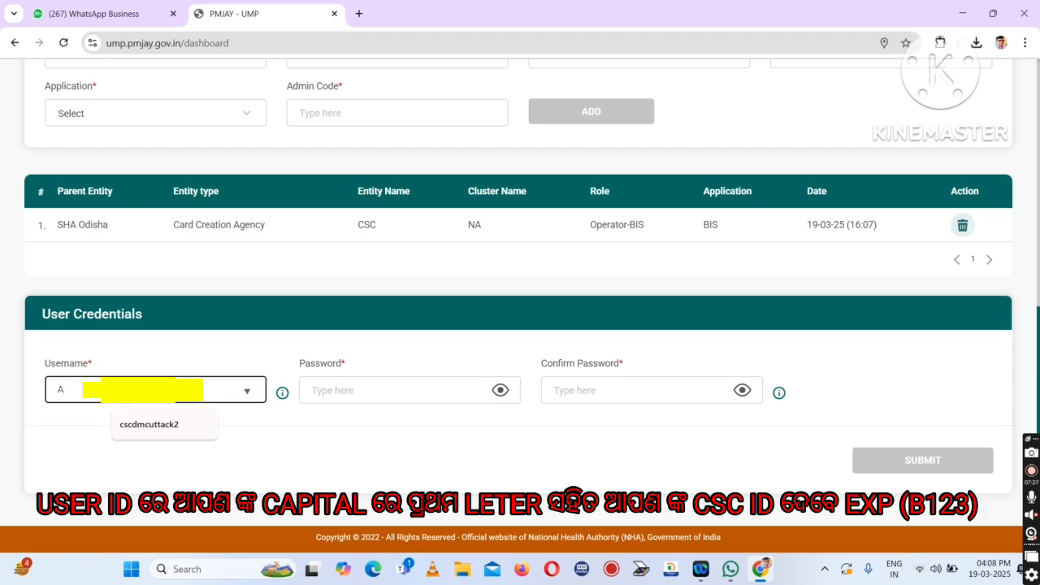
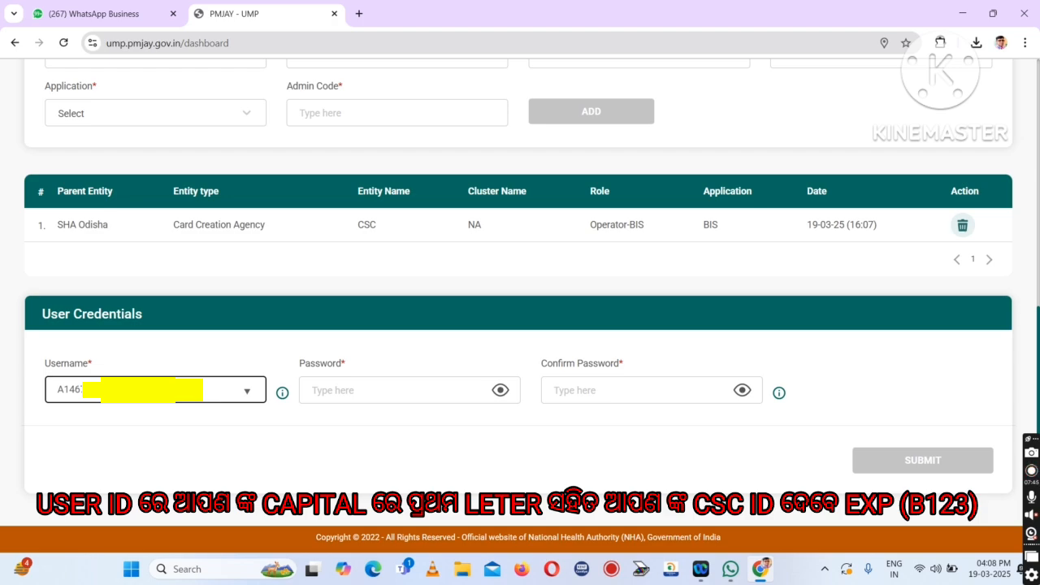
# Step: Type the new user's password in the Password field, checking it with the eye icon
pyautogui.click(355, 383)
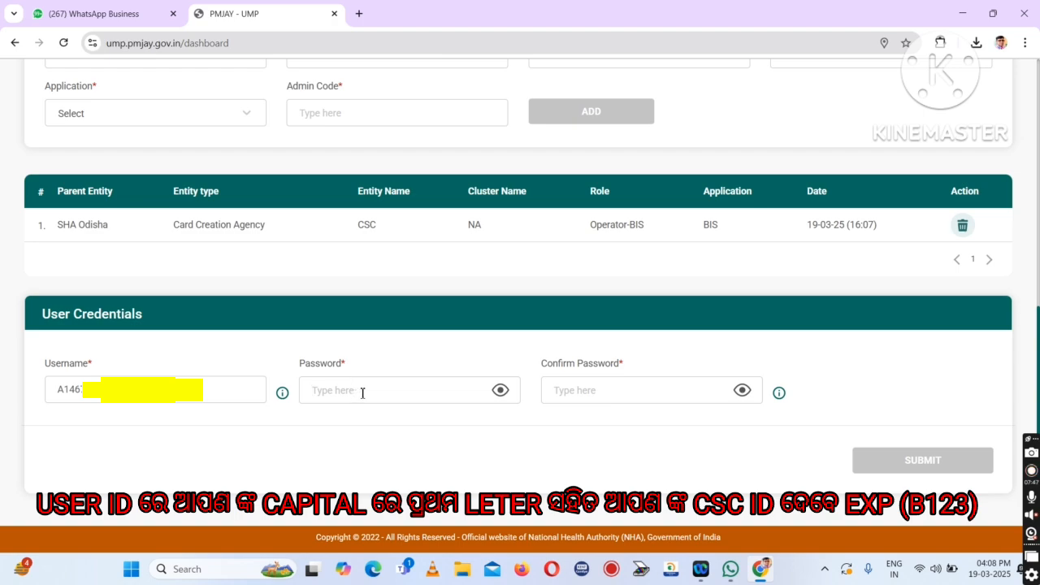
pyautogui.click(501, 390)
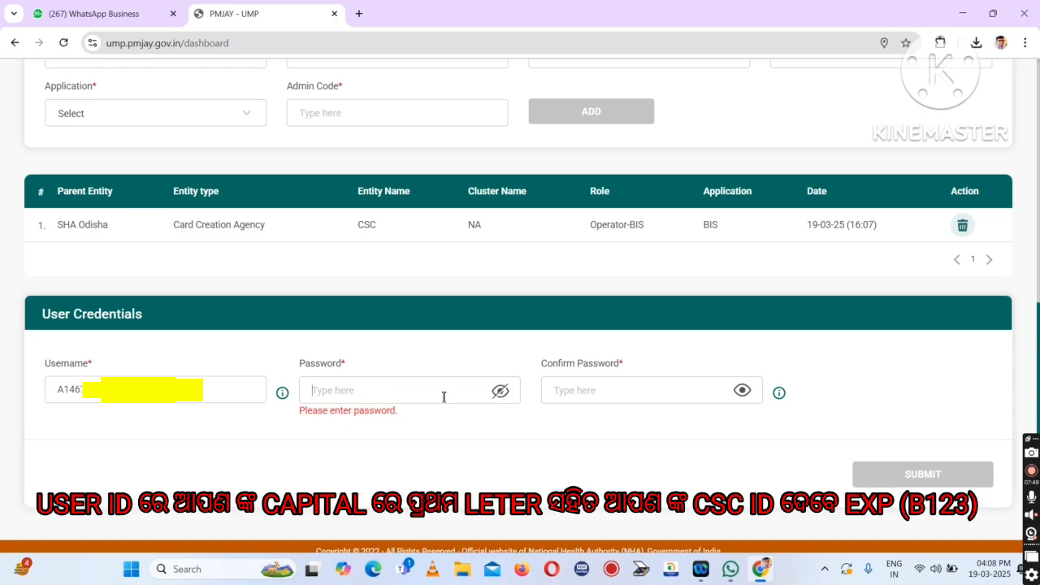
pyautogui.write('a')
pyautogui.press('BackSpace')
pyautogui.write('Ak')
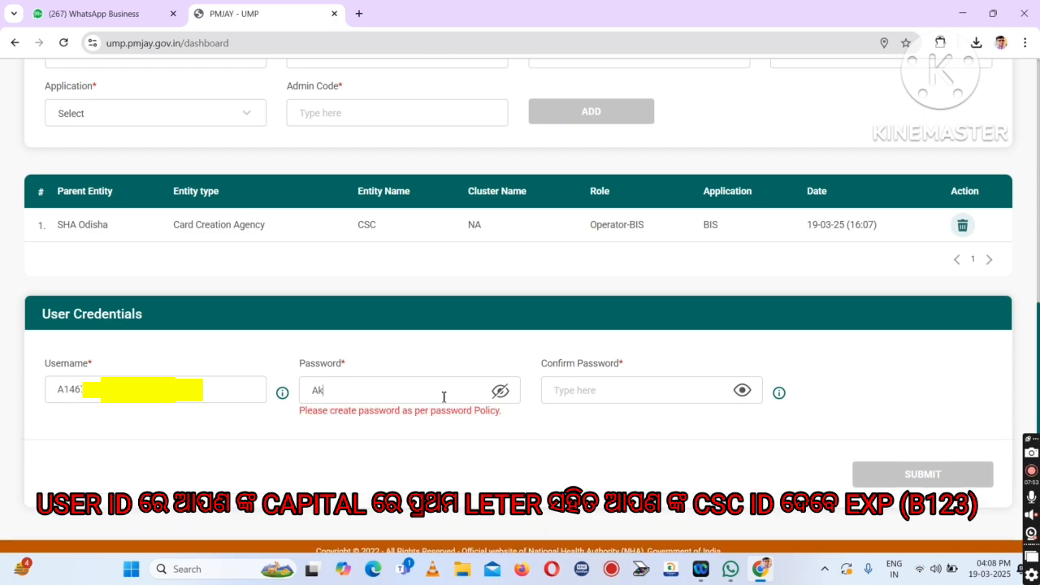
pyautogui.press('BackSpace')
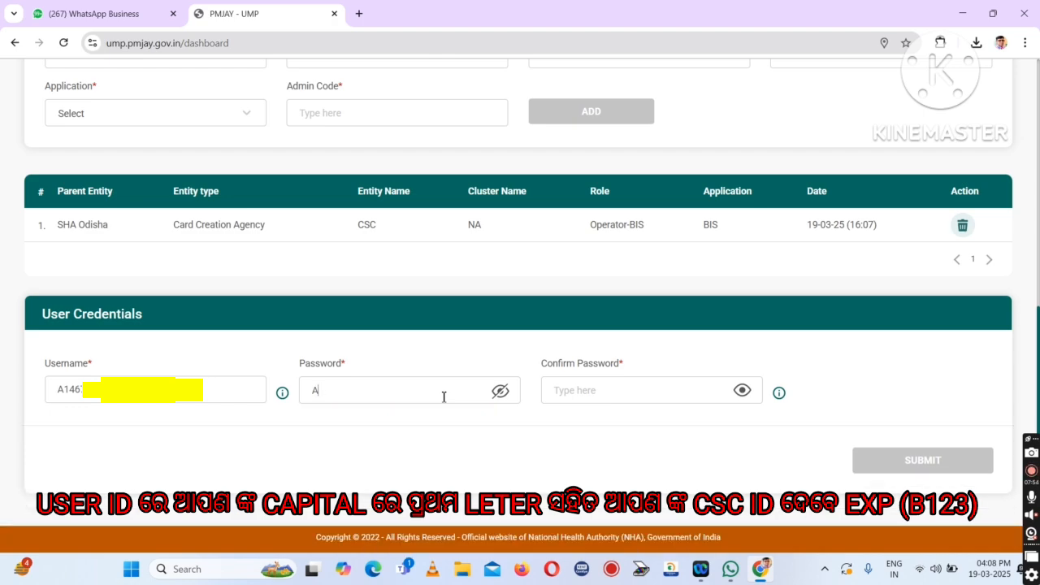
pyautogui.click(501, 394)
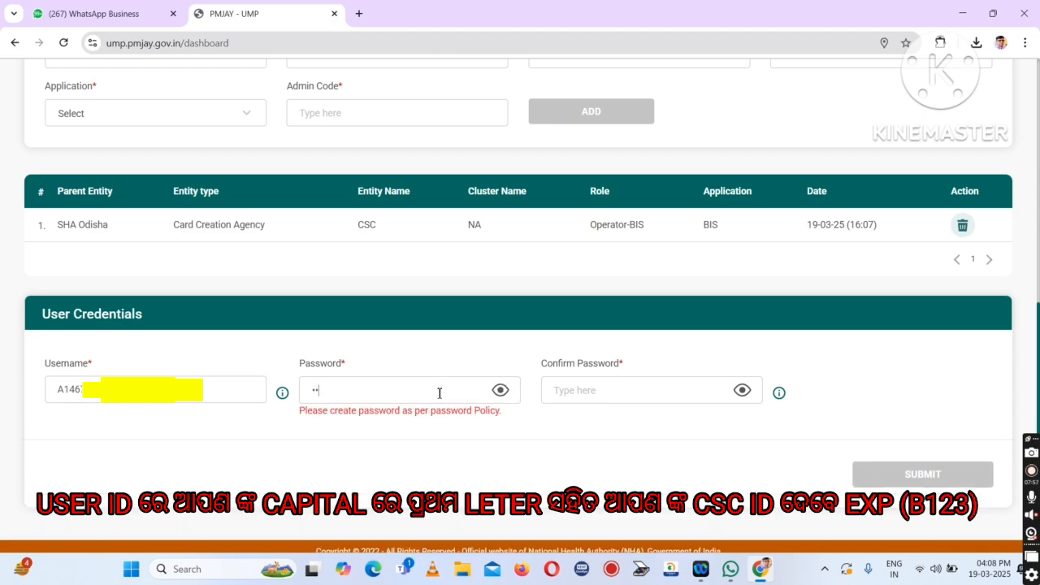
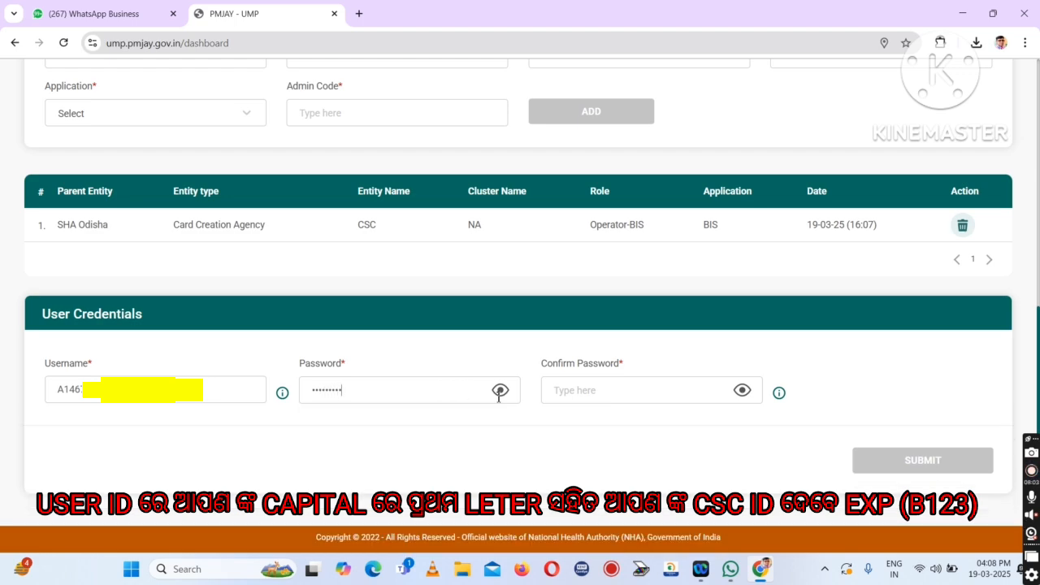
# Step: Retype the same password in Confirm Password and submit the form to create the account
pyautogui.click(591, 390)
pyautogui.write('••')
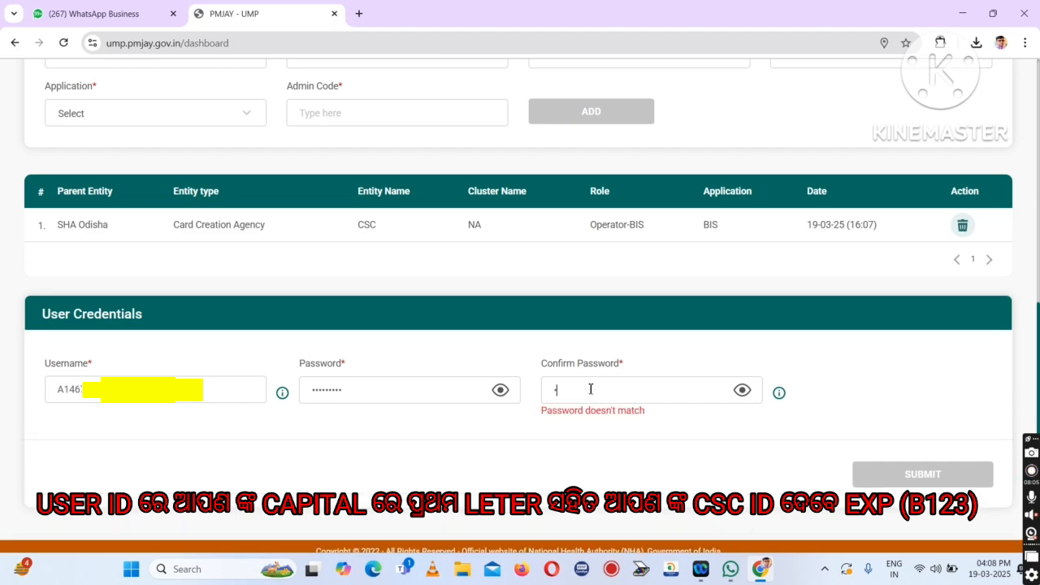
pyautogui.write('•••••••')
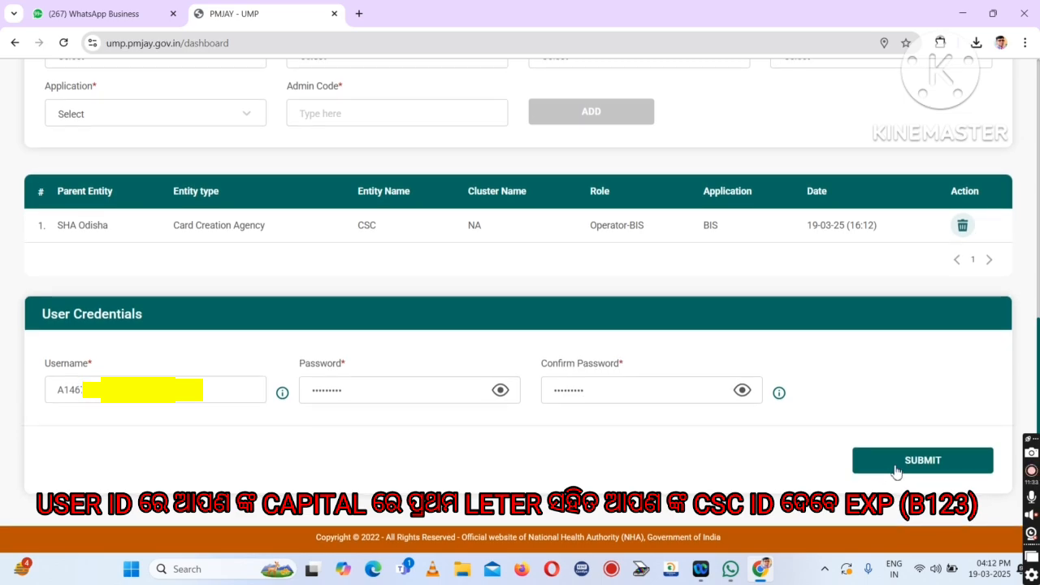
pyautogui.click(896, 470)
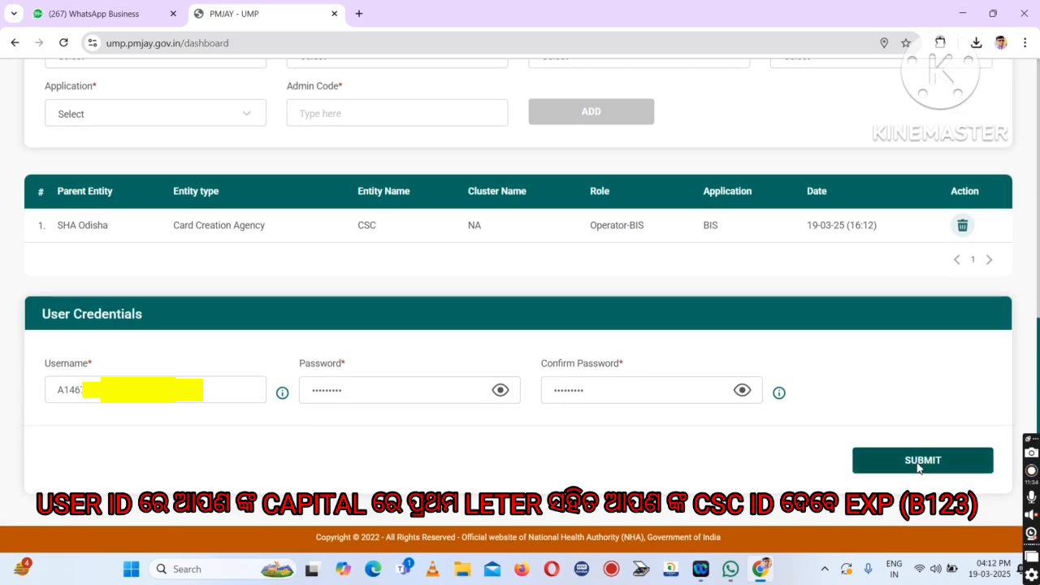